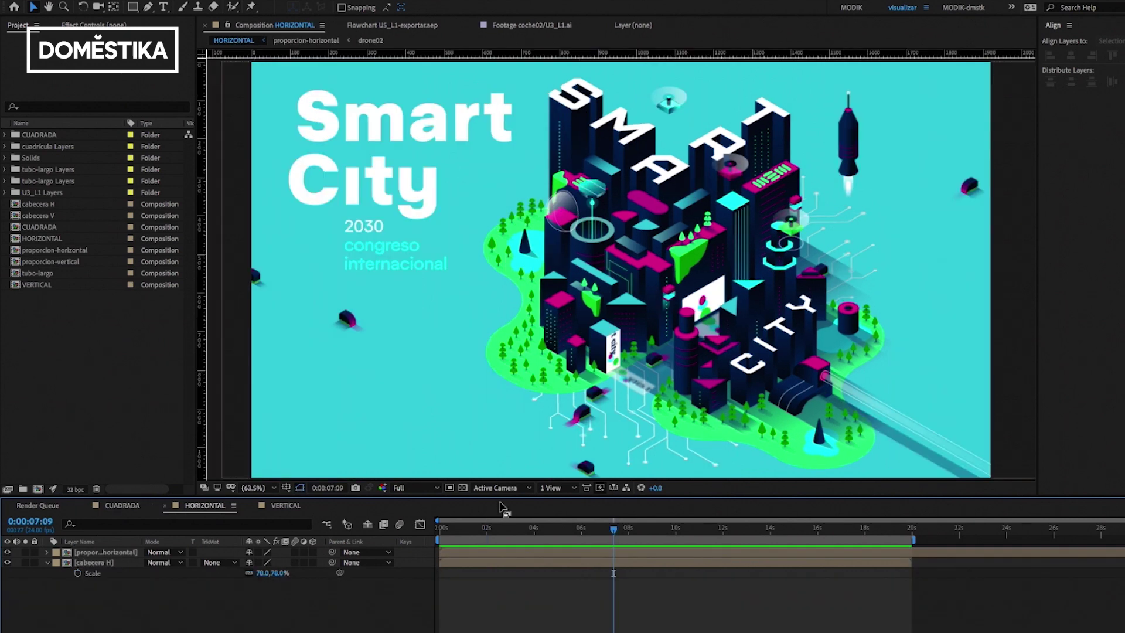
Enlarge the composition viewer and check VERTICAL before returning to HORIZONTAL.
{"action": "left_click_drag", "start_coordinate": [500, 529], "coordinate": [500, 540]}
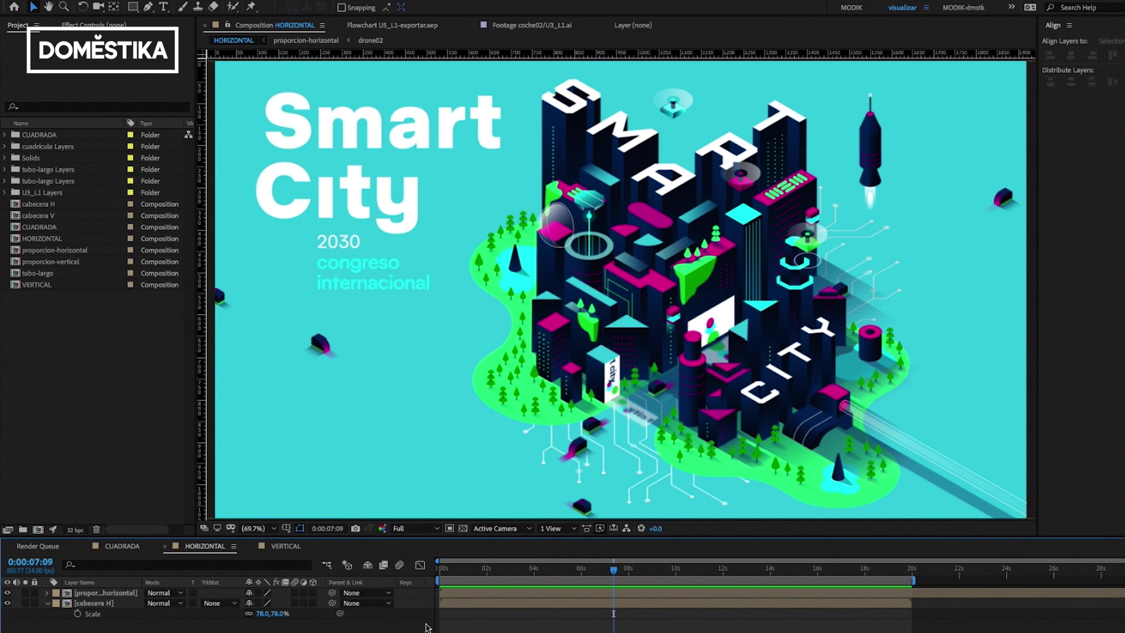
{"action": "left_click", "coordinate": [282, 548]}
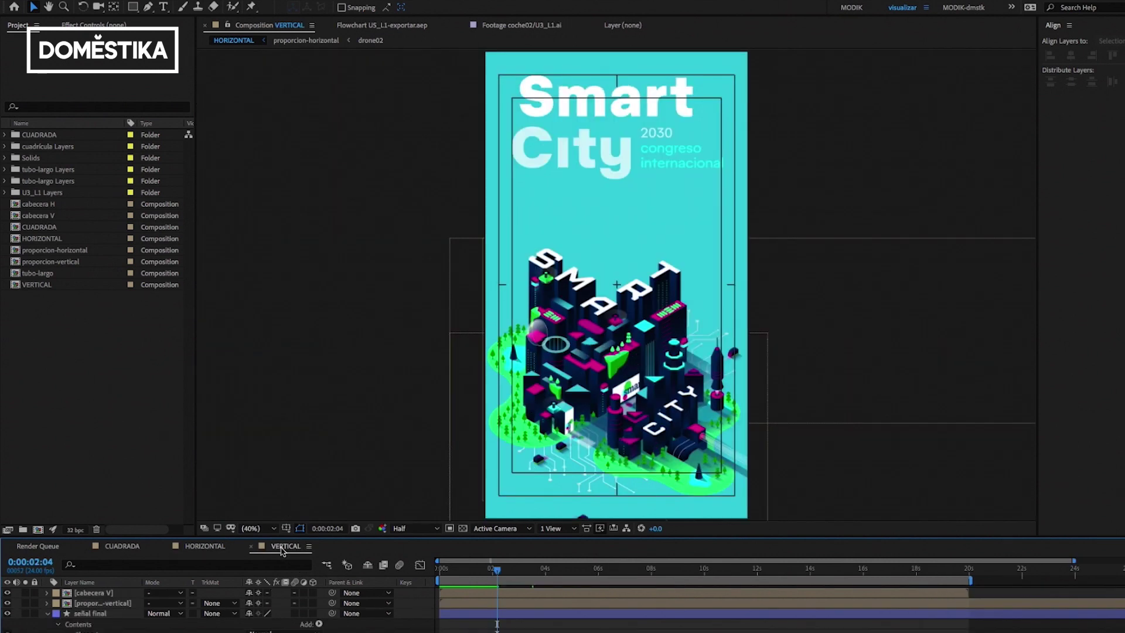
{"action": "left_click", "coordinate": [213, 546]}
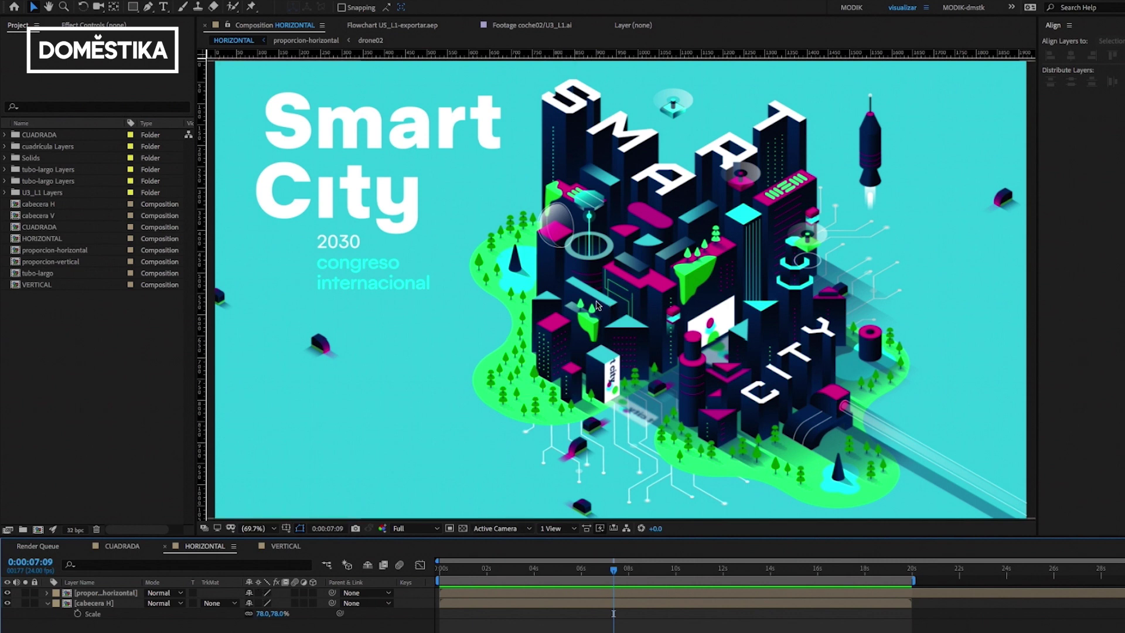
Switch on Collapse Transformations for both nested precomp layers and show their outlines.
{"action": "left_click", "coordinate": [259, 592]}
{"action": "left_click", "coordinate": [259, 602]}
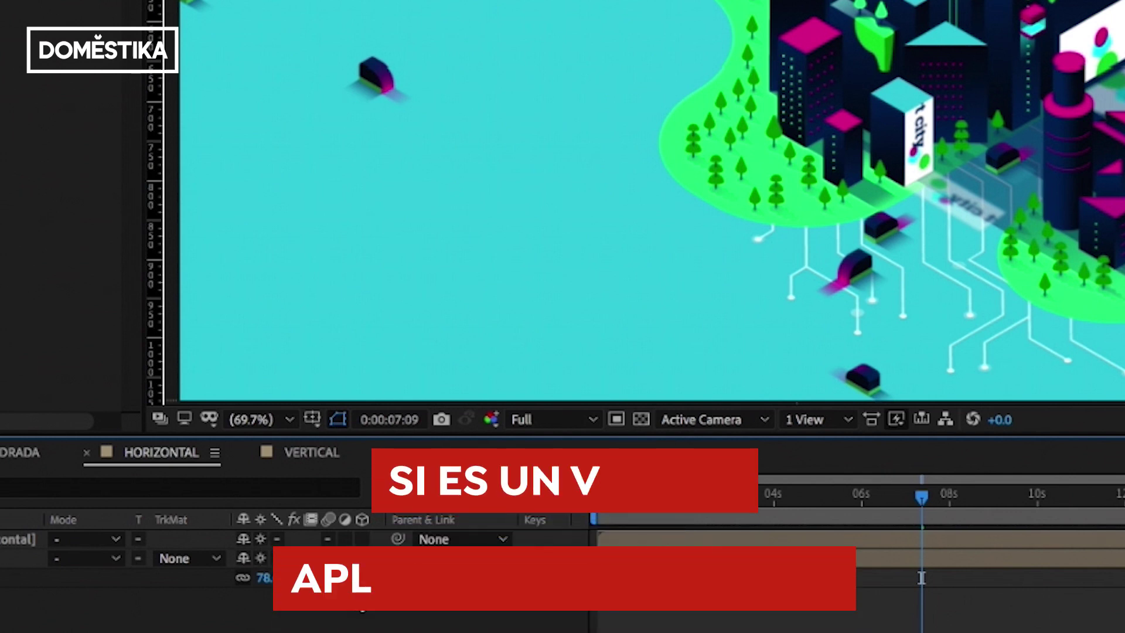
{"action": "left_click", "coordinate": [261, 557]}
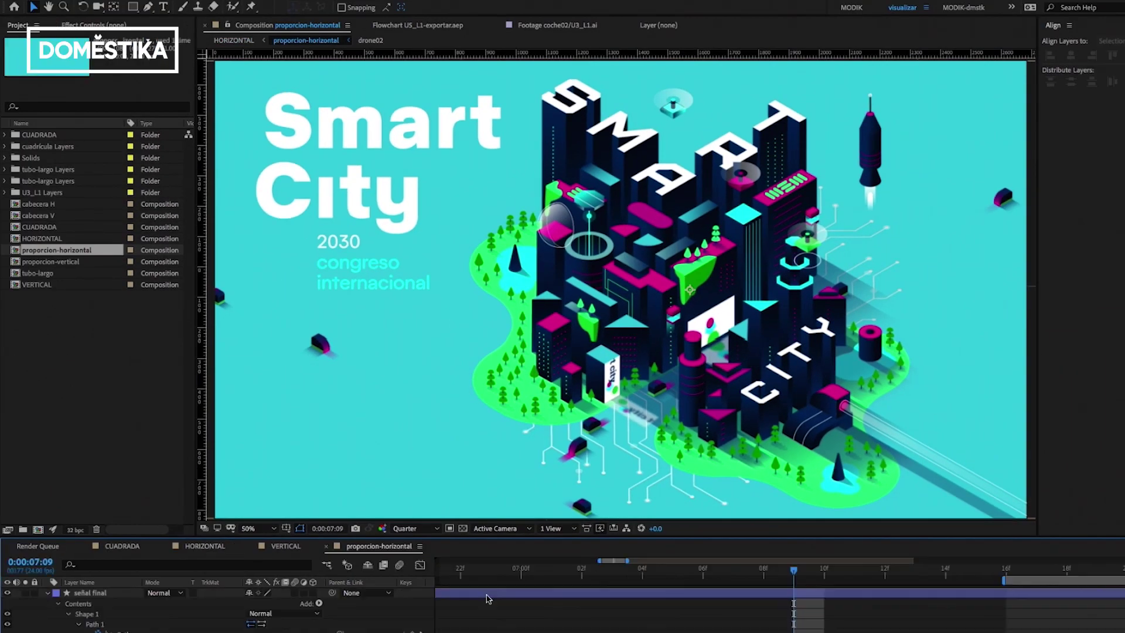
Inspect the proporcion-horizontal precomp's layers, then return to the HORIZONTAL composition.
{"action": "double_click", "coordinate": [484, 605]}
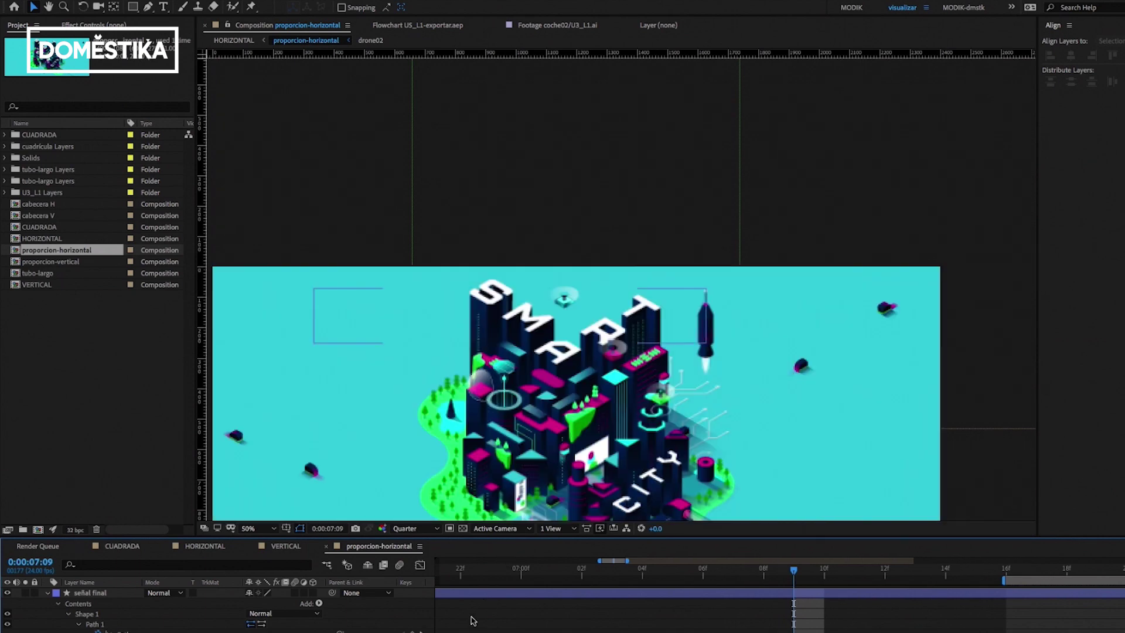
{"action": "scroll", "coordinate": [235, 609], "scroll_direction": "down", "scroll_amount": 3}
{"action": "key", "text": "ctrl+a"}
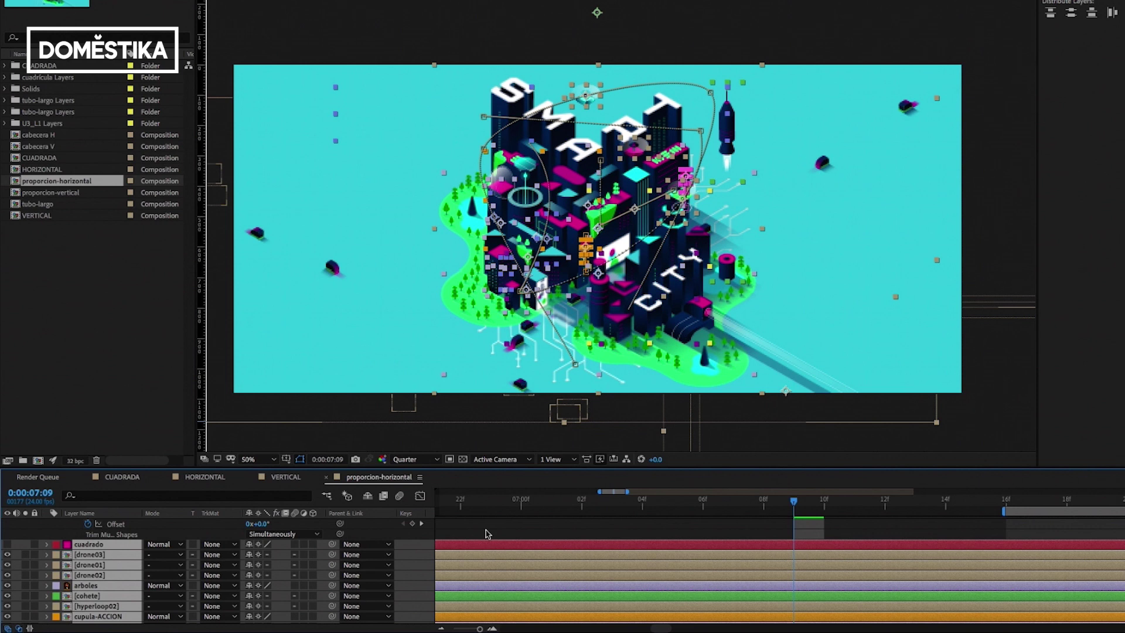
{"action": "left_click", "coordinate": [474, 534]}
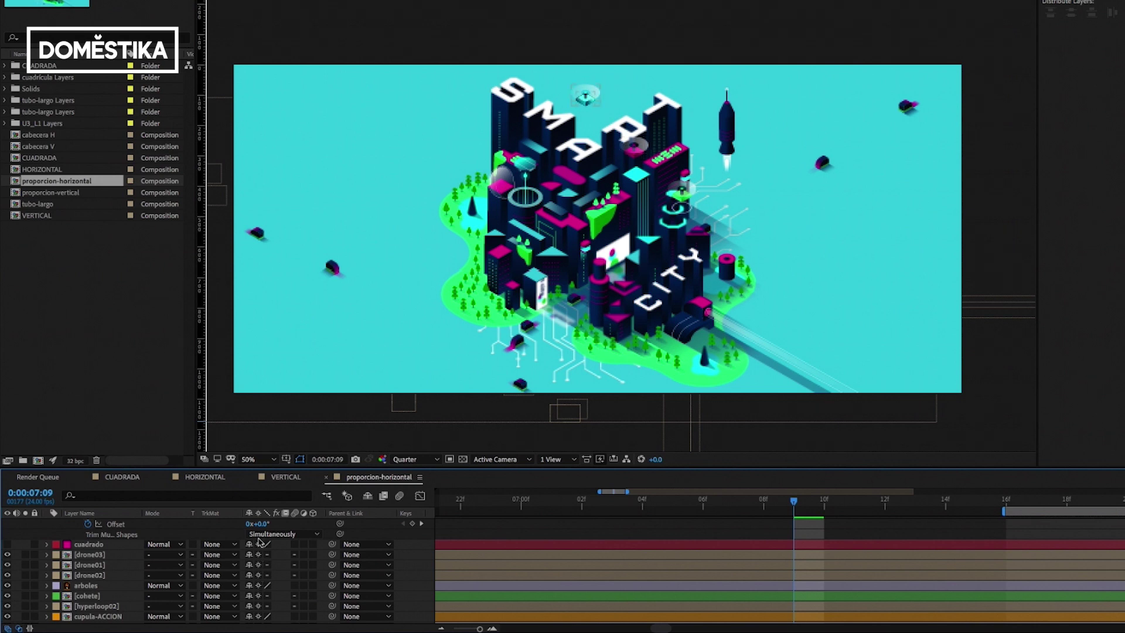
{"action": "left_click", "coordinate": [227, 480]}
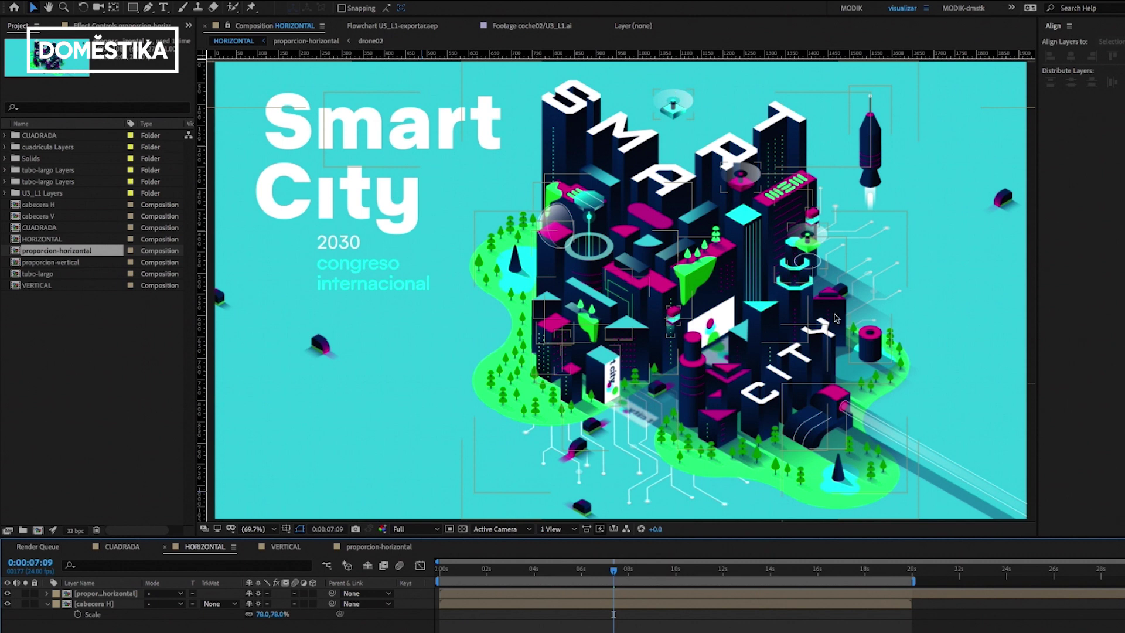
Add HORIZONTAL to the Render Queue from the Composition menu.
{"action": "left_click_drag", "start_coordinate": [257, 611], "coordinate": [261, 611]}
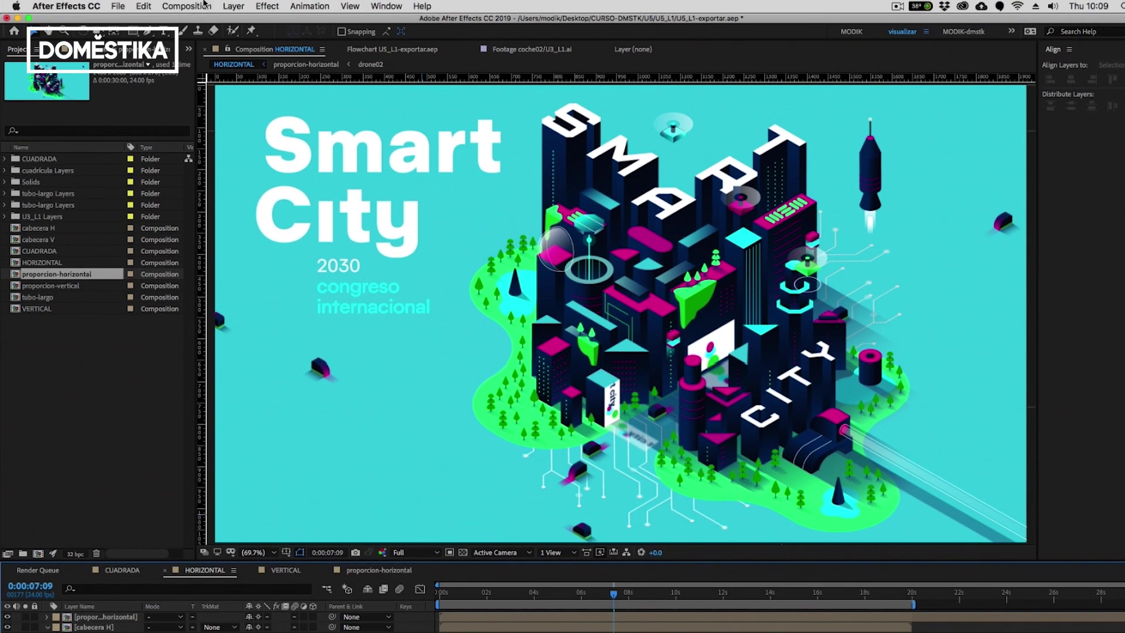
{"action": "left_click", "coordinate": [204, 4]}
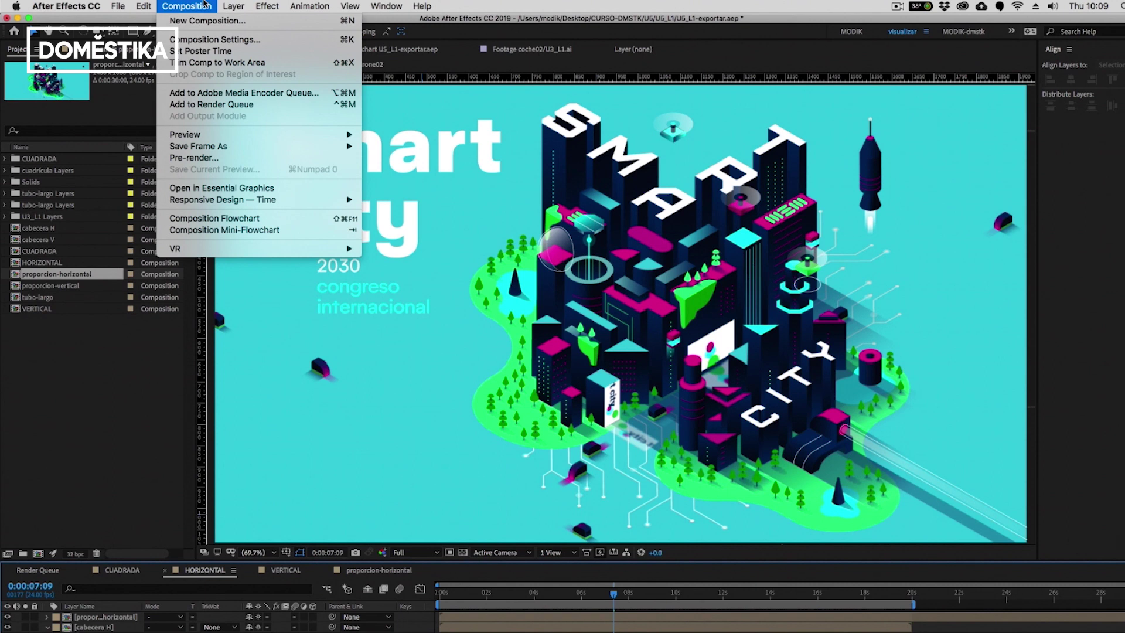
{"action": "left_click", "coordinate": [208, 106]}
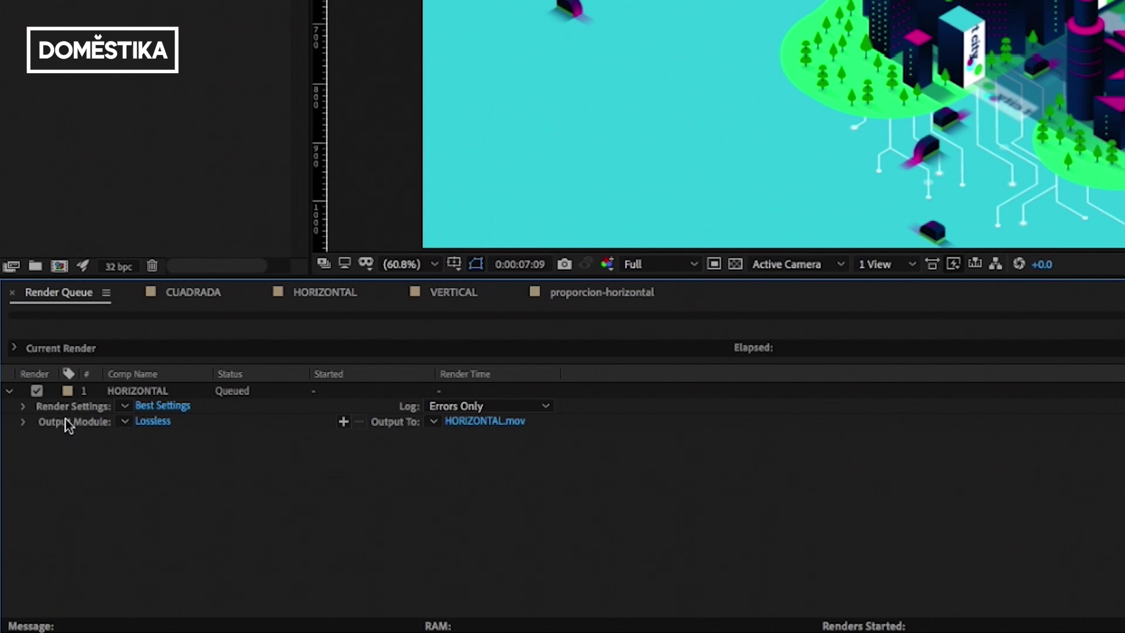
Keep Best quality in HORIZONTAL's Best Settings render settings and confirm them.
{"action": "left_click", "coordinate": [162, 405]}
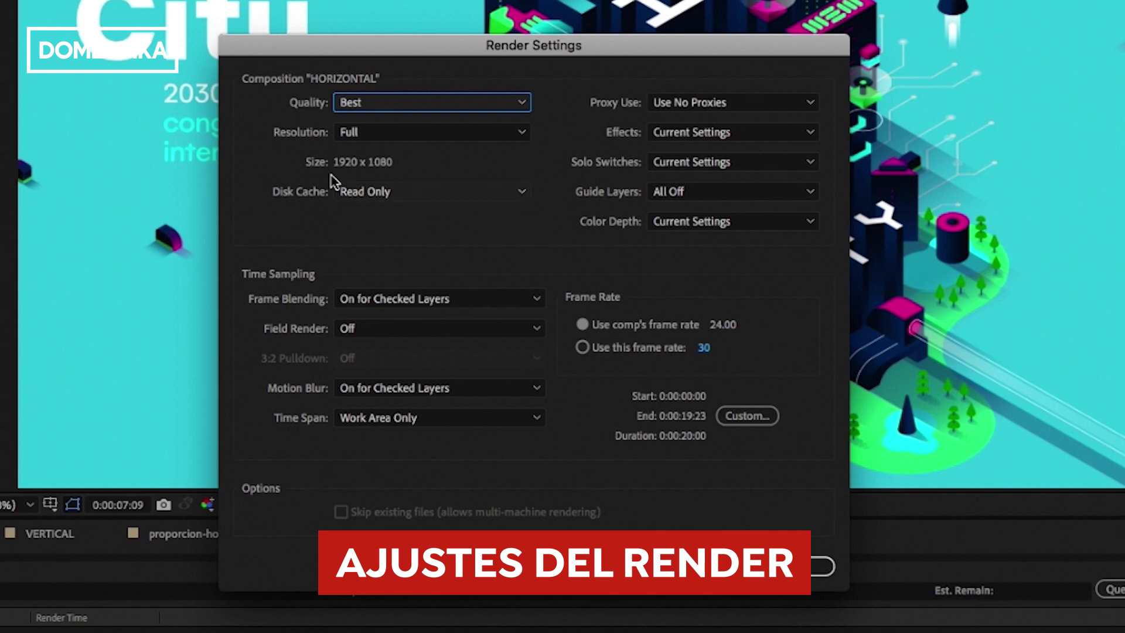
{"action": "left_click", "coordinate": [382, 103]}
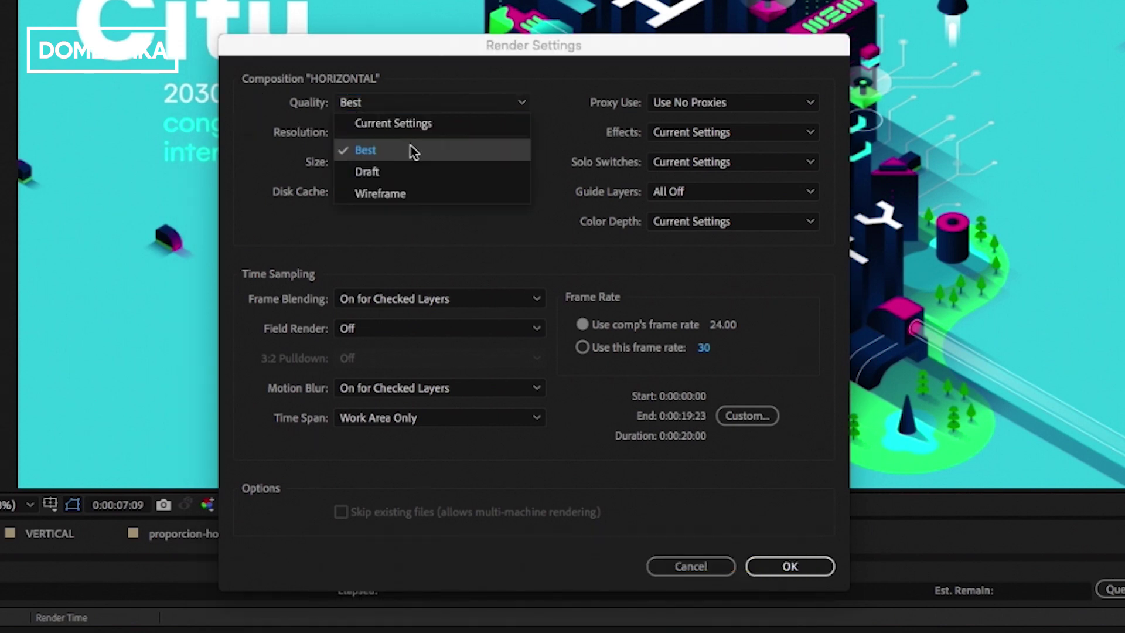
{"action": "left_click", "coordinate": [283, 113]}
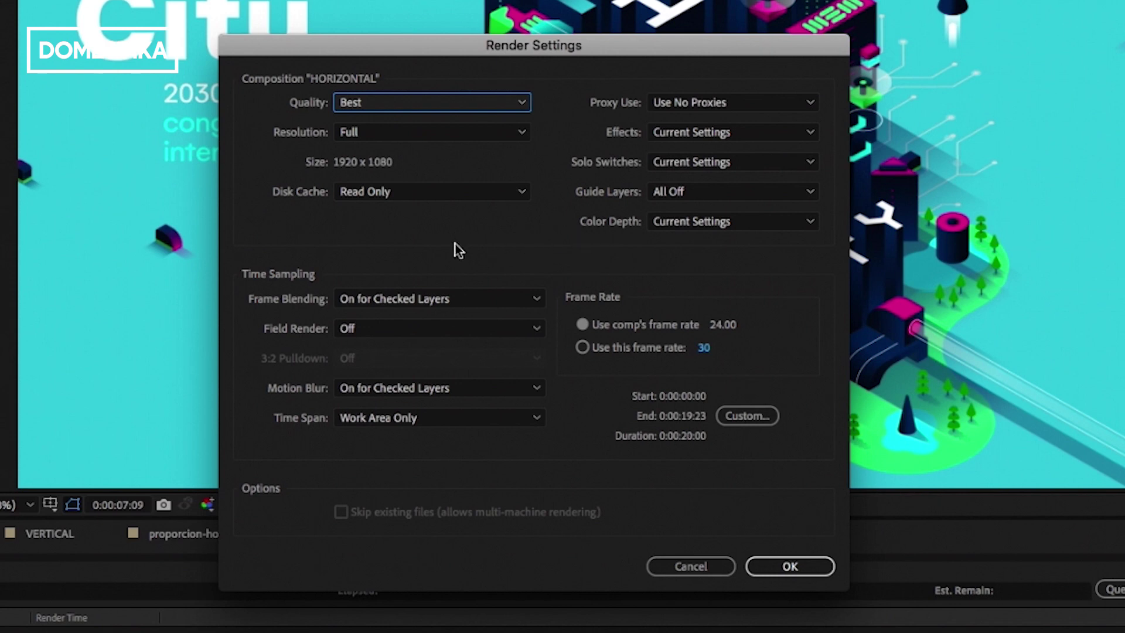
{"action": "left_click", "coordinate": [785, 566]}
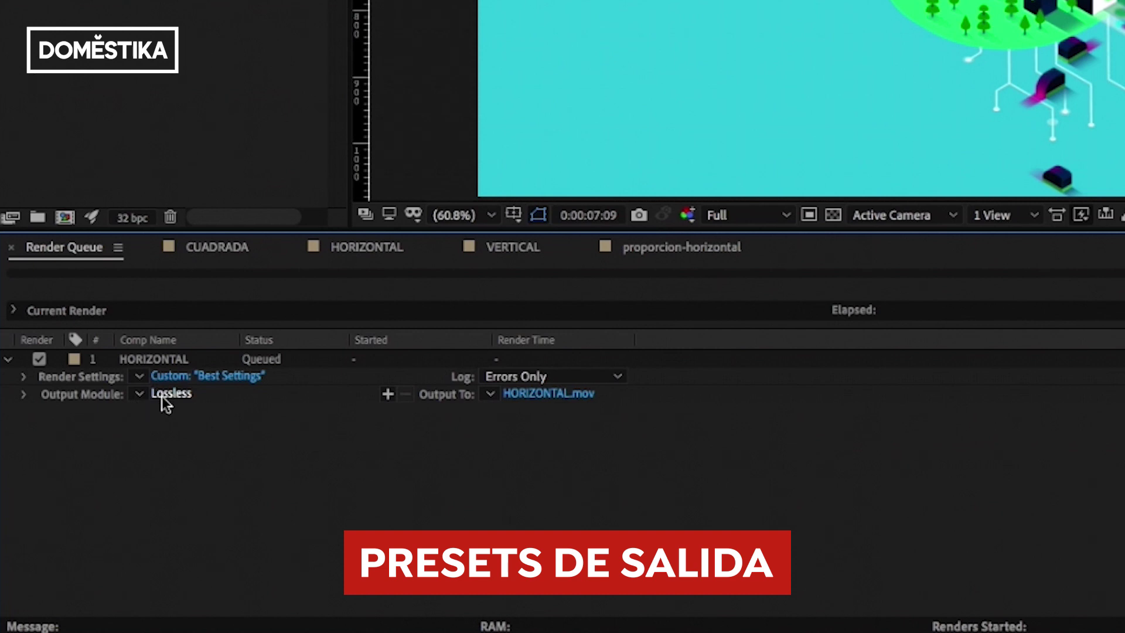
Keep the Lossless output module and bring up the save location for HORIZONTAL.mov.
{"action": "left_click", "coordinate": [137, 394]}
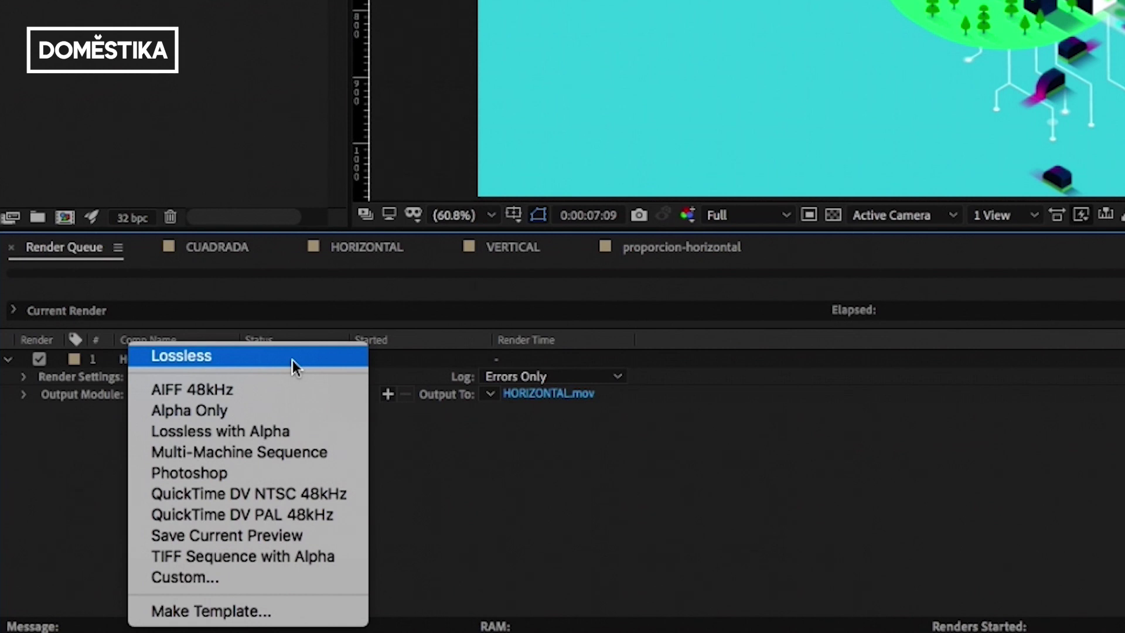
{"action": "left_click", "coordinate": [233, 355]}
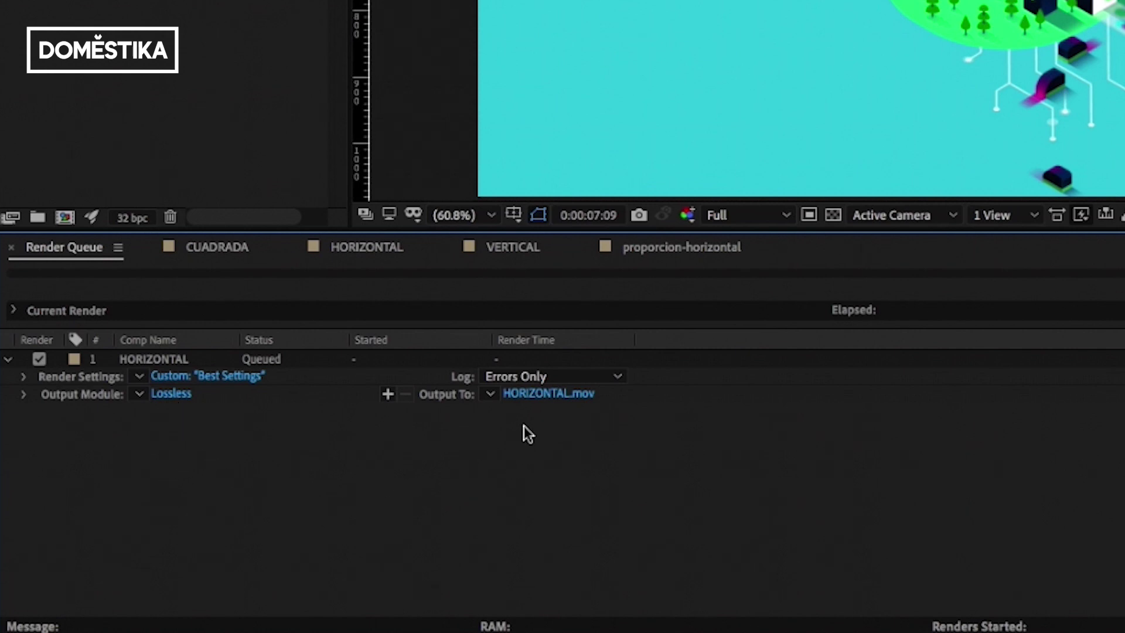
{"action": "left_click", "coordinate": [529, 393]}
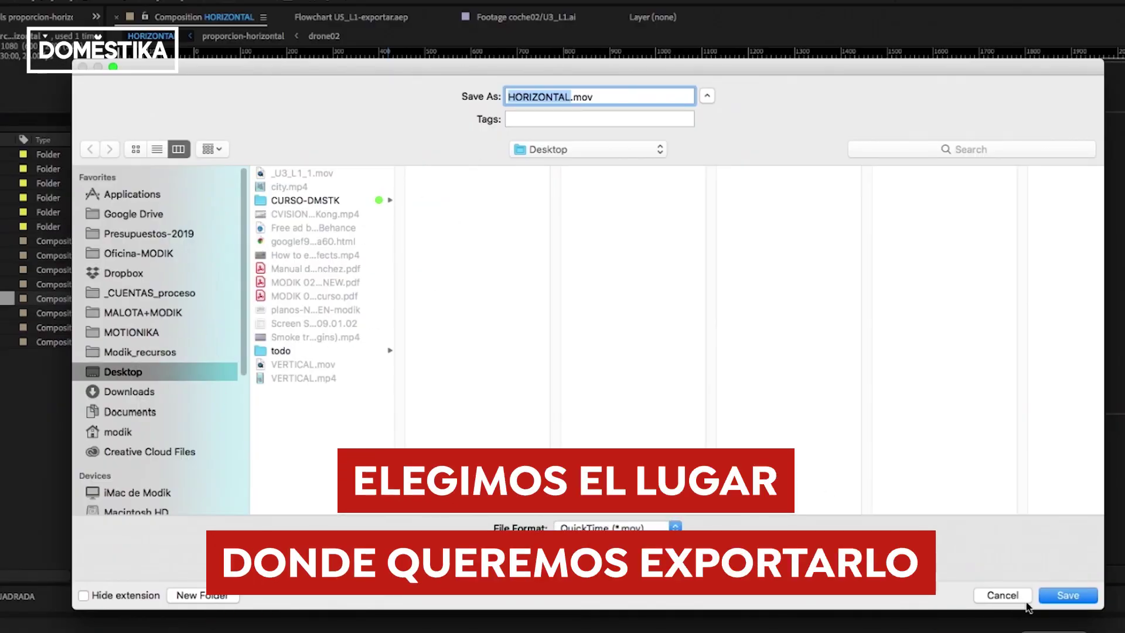
Save HORIZONTAL.mov on the Desktop and start the Render Queue render.
{"action": "left_click", "coordinate": [1050, 597]}
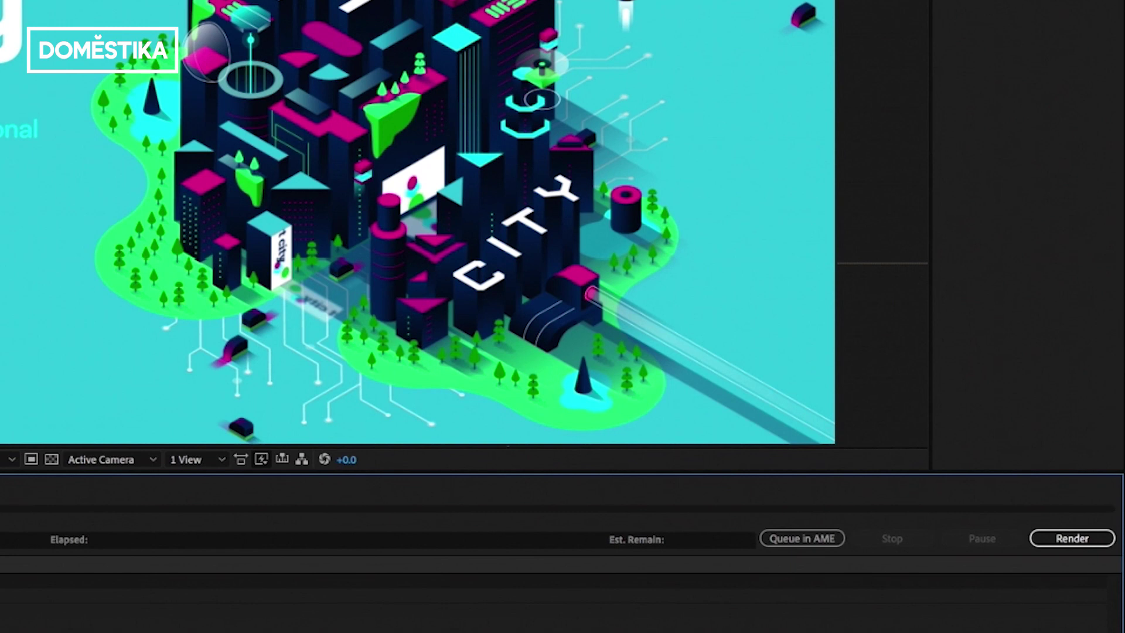
{"action": "left_click", "coordinate": [1061, 540]}
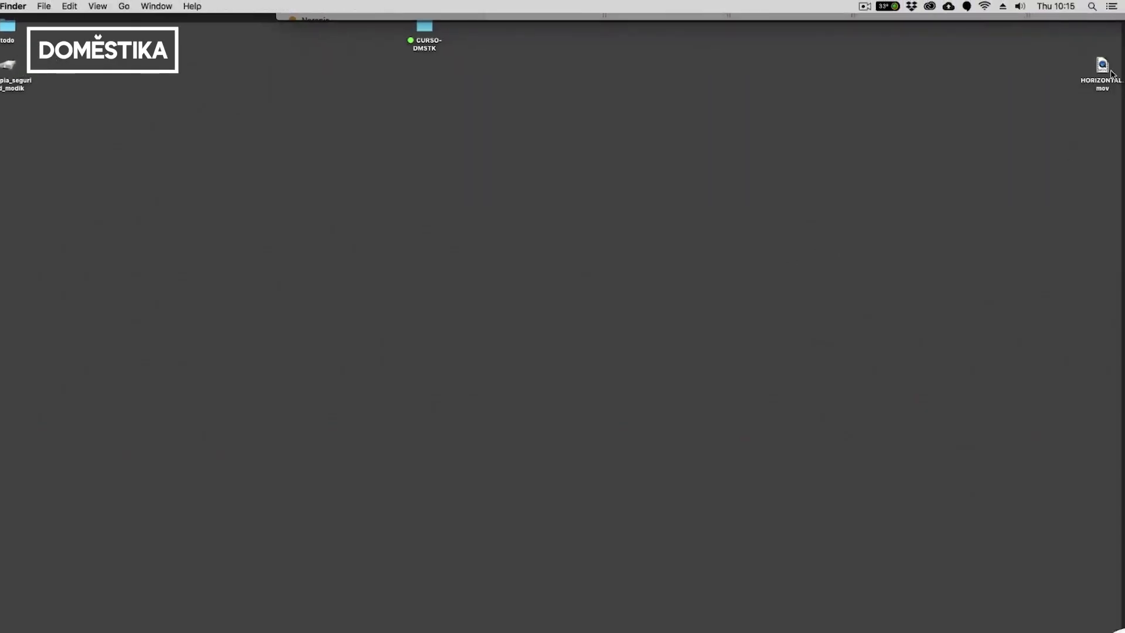
Play HORIZONTAL (Converted).mov full screen in QuickTime Player, then switch back to After Effects.
{"action": "double_click", "coordinate": [1111, 71]}
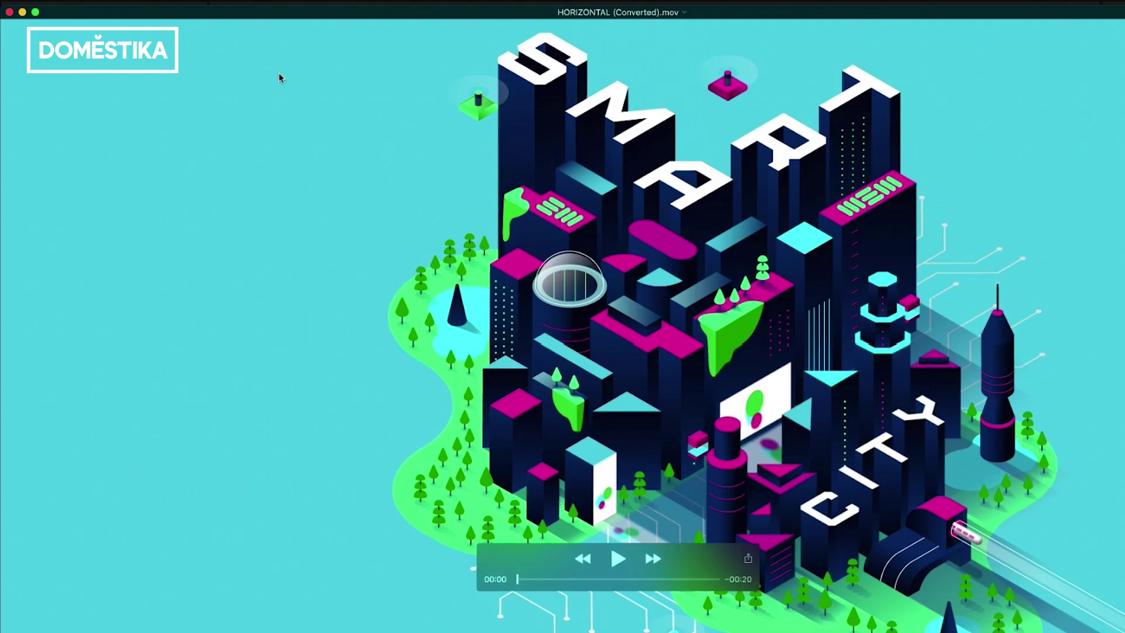
{"action": "left_click", "coordinate": [37, 12]}
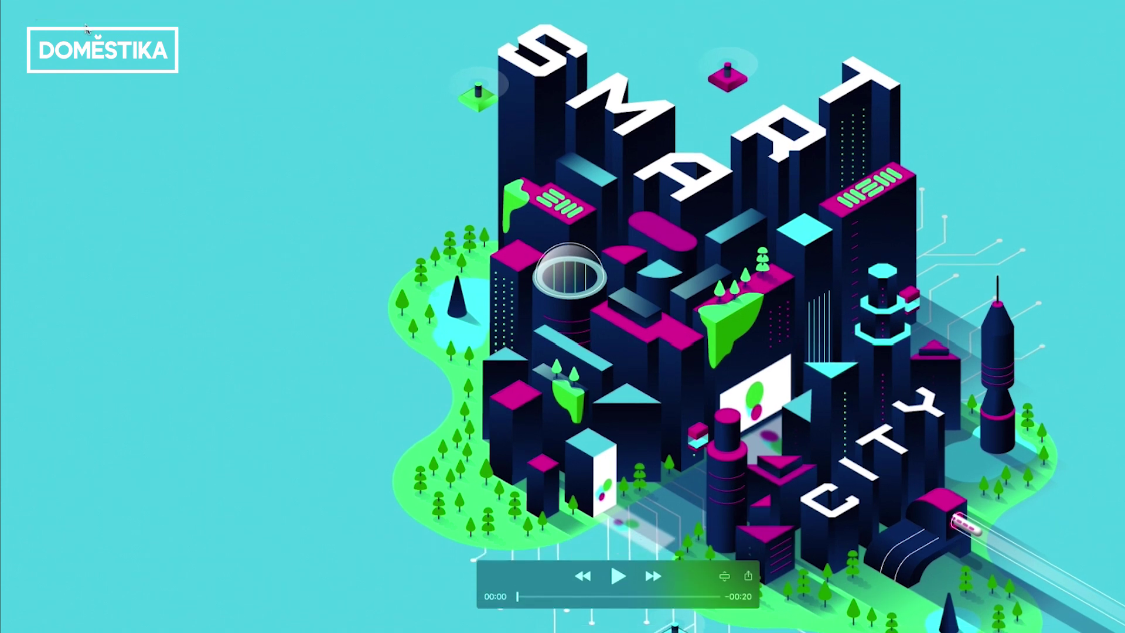
{"action": "left_click", "coordinate": [605, 584]}
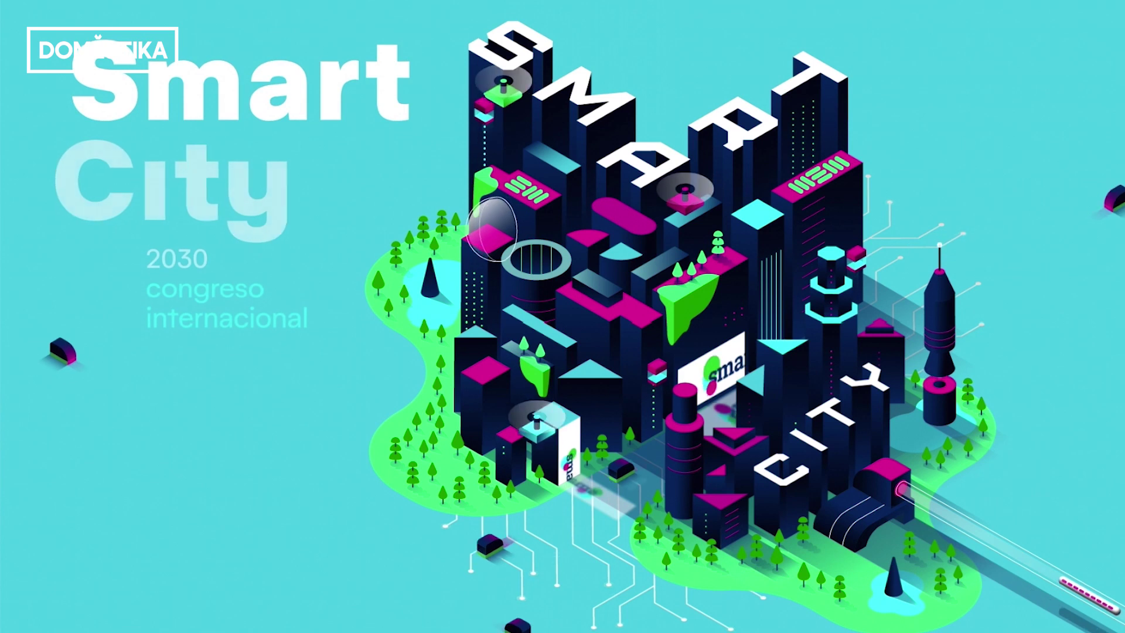
{"action": "mouse_move", "coordinate": [702, 224]}
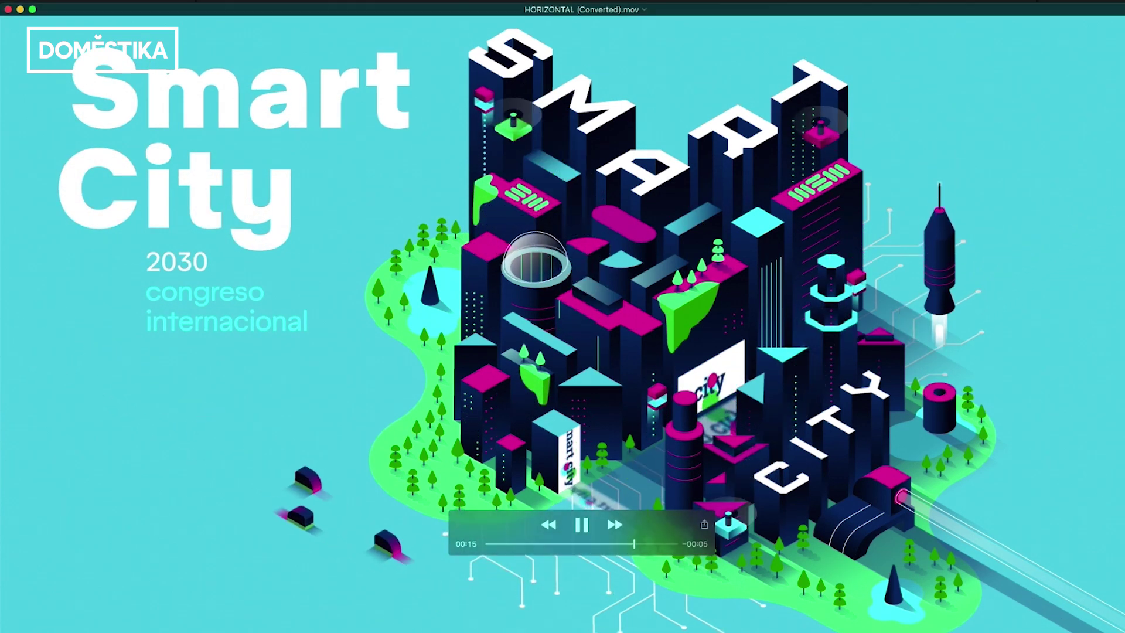
{"action": "key", "text": "super+Tab"}
{"action": "key", "text": "super+Tab"}
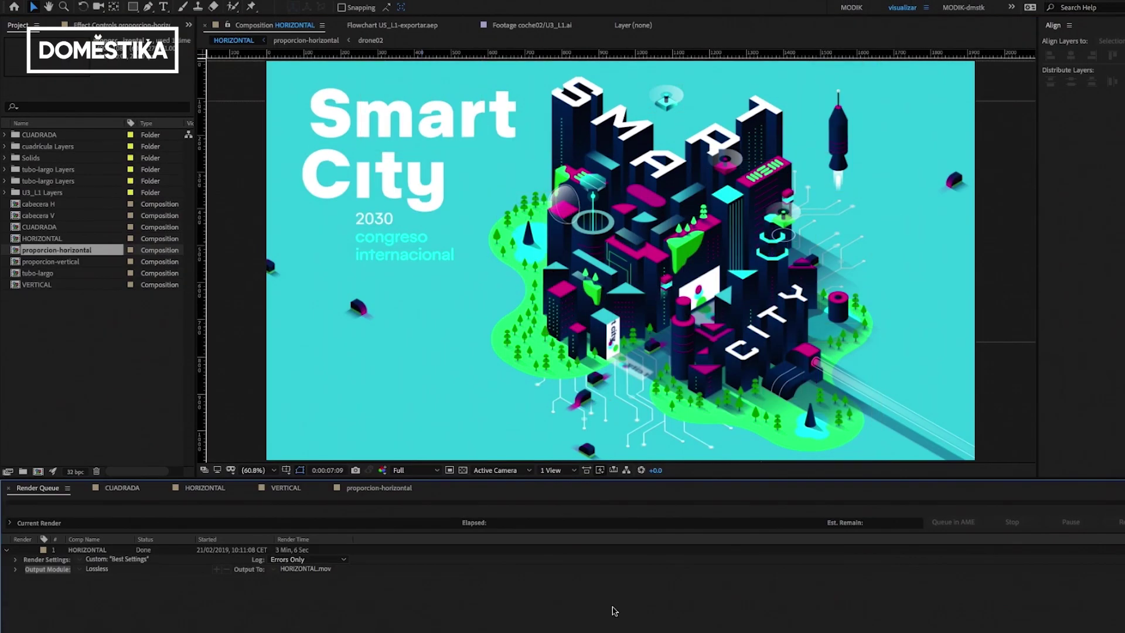
Bring up the HORIZONTAL timeline and add it to the Adobe Media Encoder queue.
{"action": "left_click", "coordinate": [205, 488]}
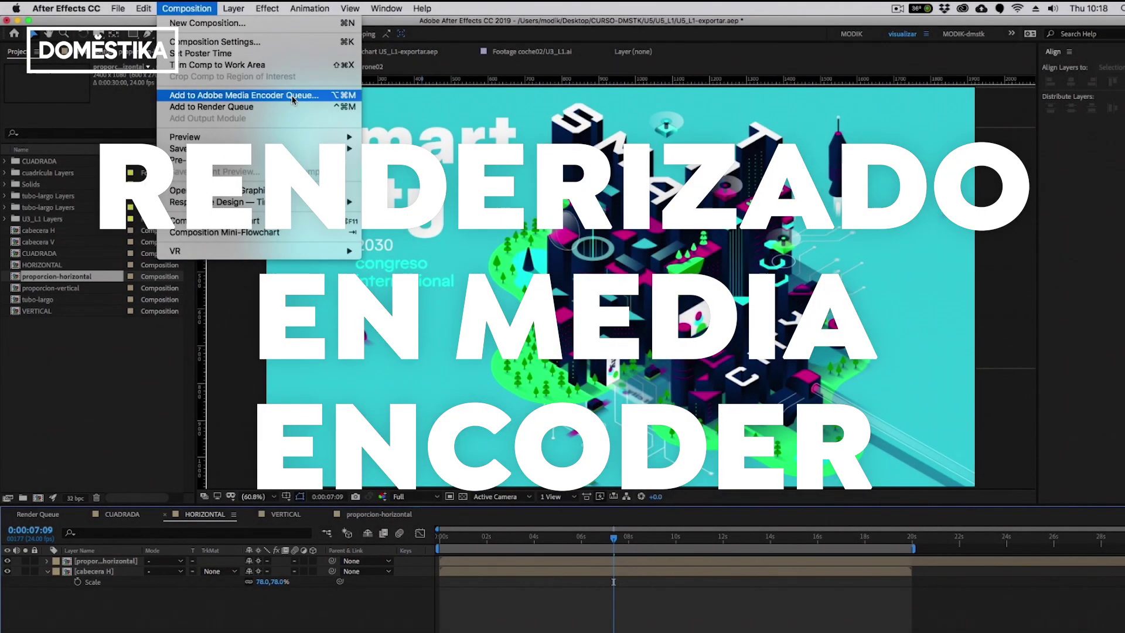
{"action": "left_click", "coordinate": [292, 96]}
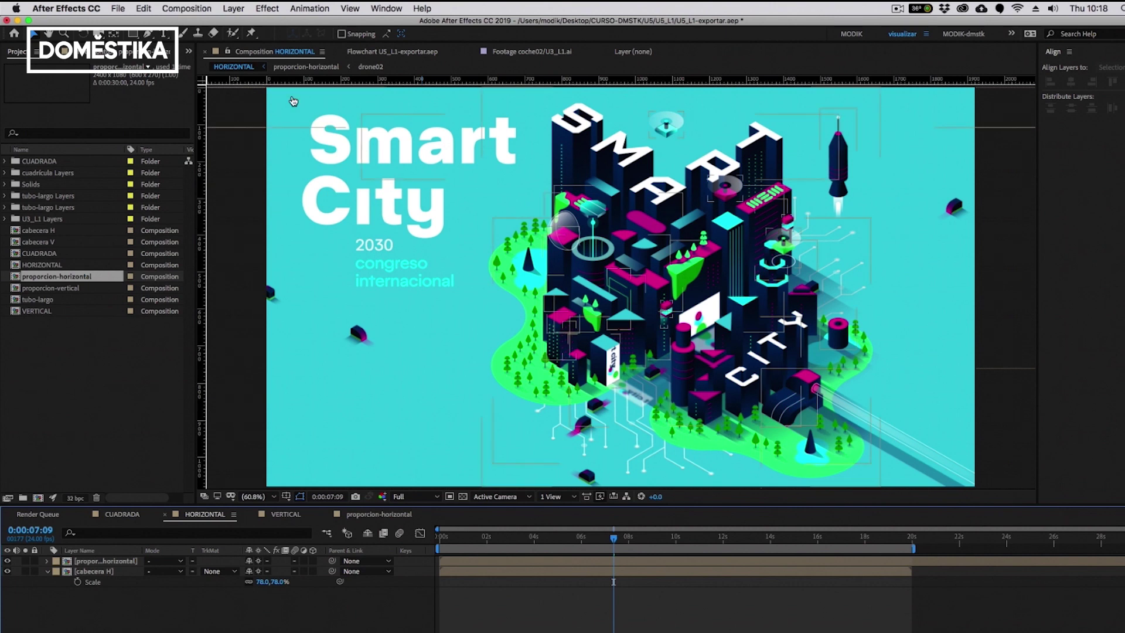
{"action": "key", "text": "super+Tab"}
{"action": "key", "text": "super+Tab"}
{"action": "key", "text": "super+Tab"}
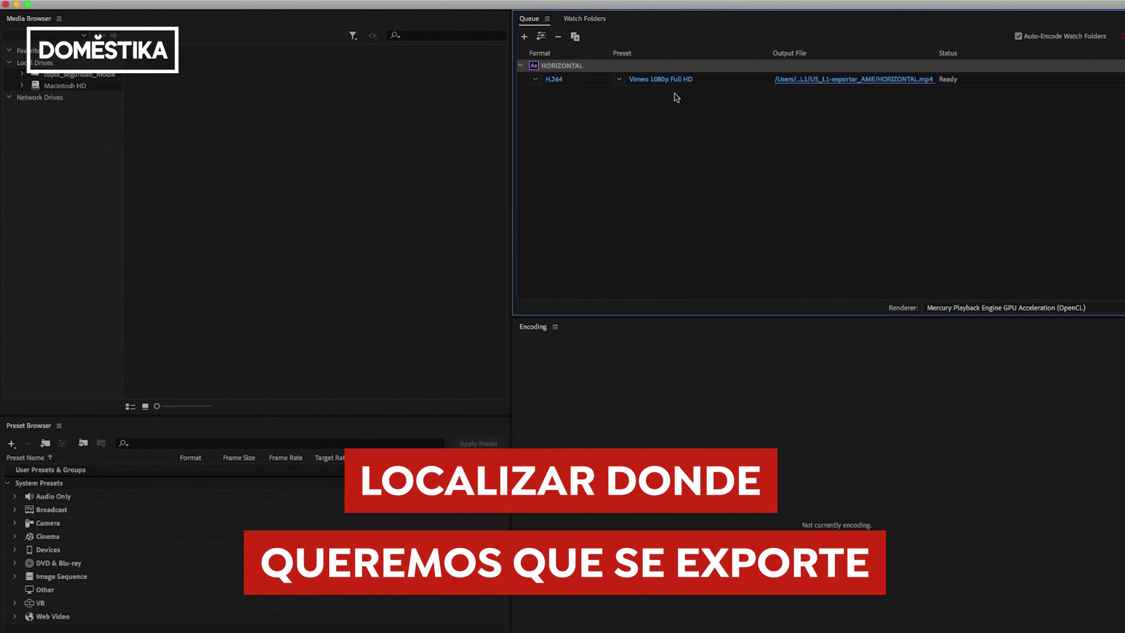
Keep H.264 format with the Vimeo 1080p Full HD preset and start the encoding queue.
{"action": "left_click", "coordinate": [620, 80]}
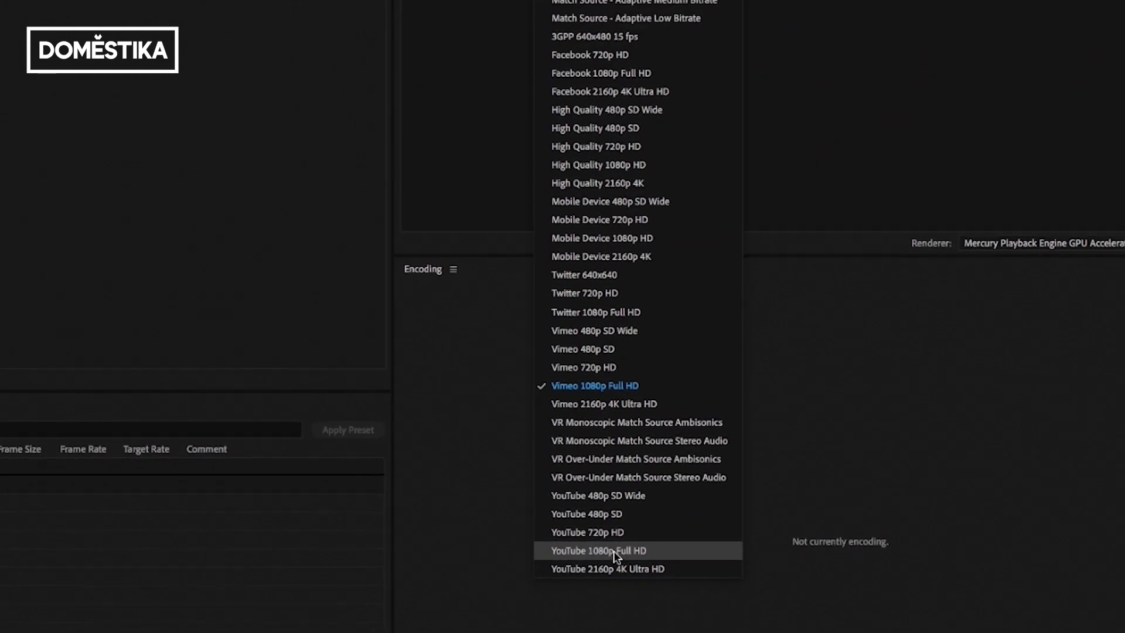
{"action": "left_click", "coordinate": [560, 72]}
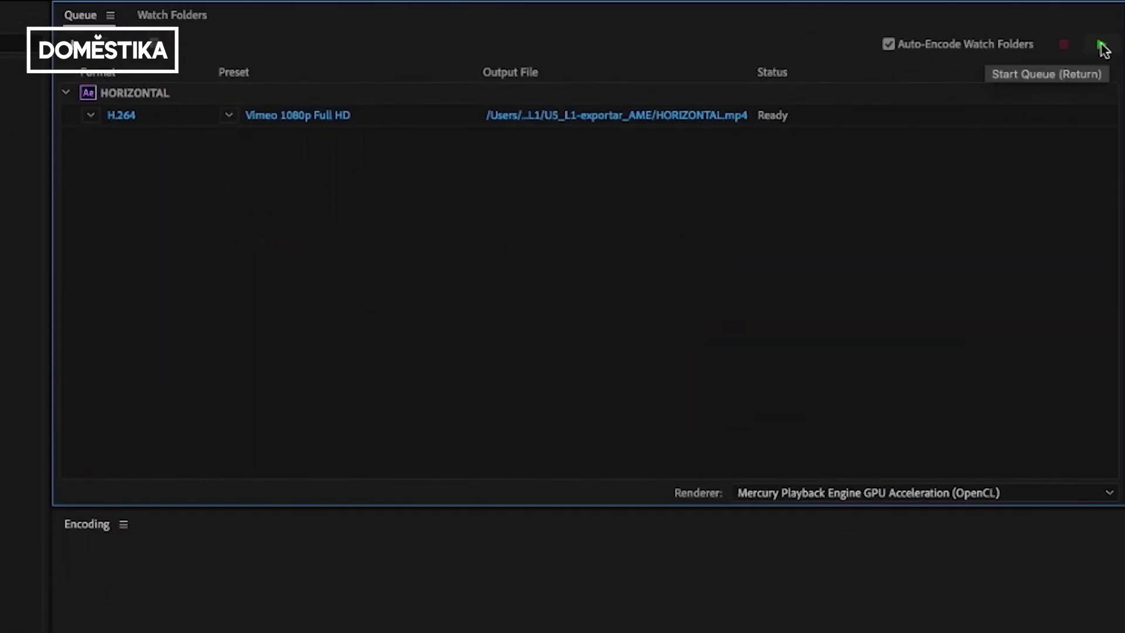
{"action": "left_click", "coordinate": [1102, 47]}
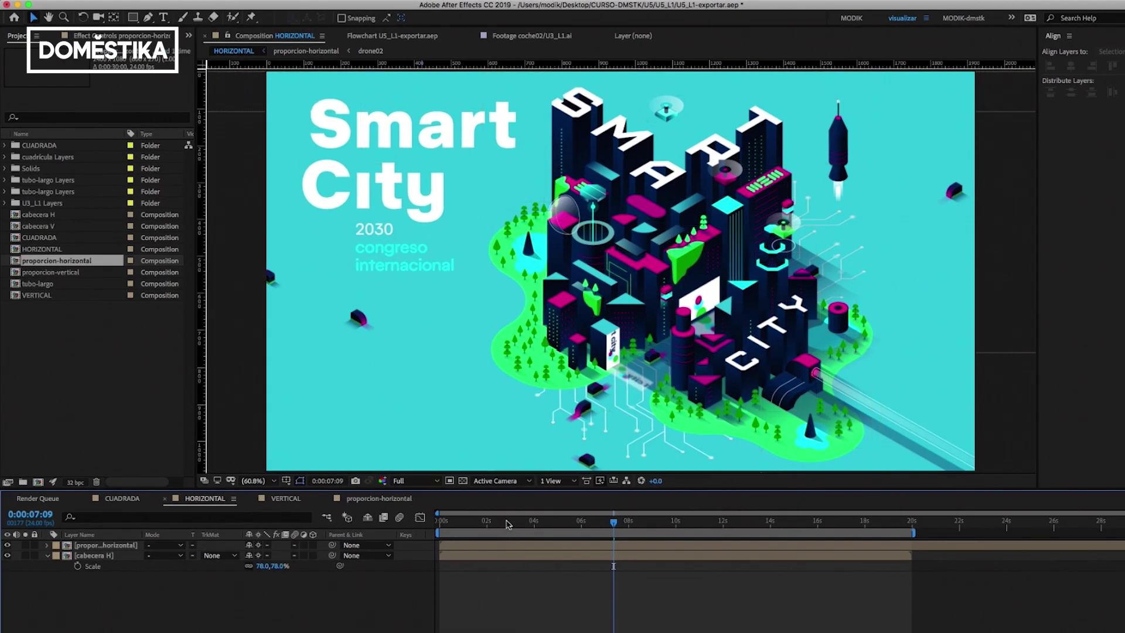
Move HORIZONTAL's current-time indicator to 0:00:03:00 in the timeline.
{"action": "left_click", "coordinate": [502, 522]}
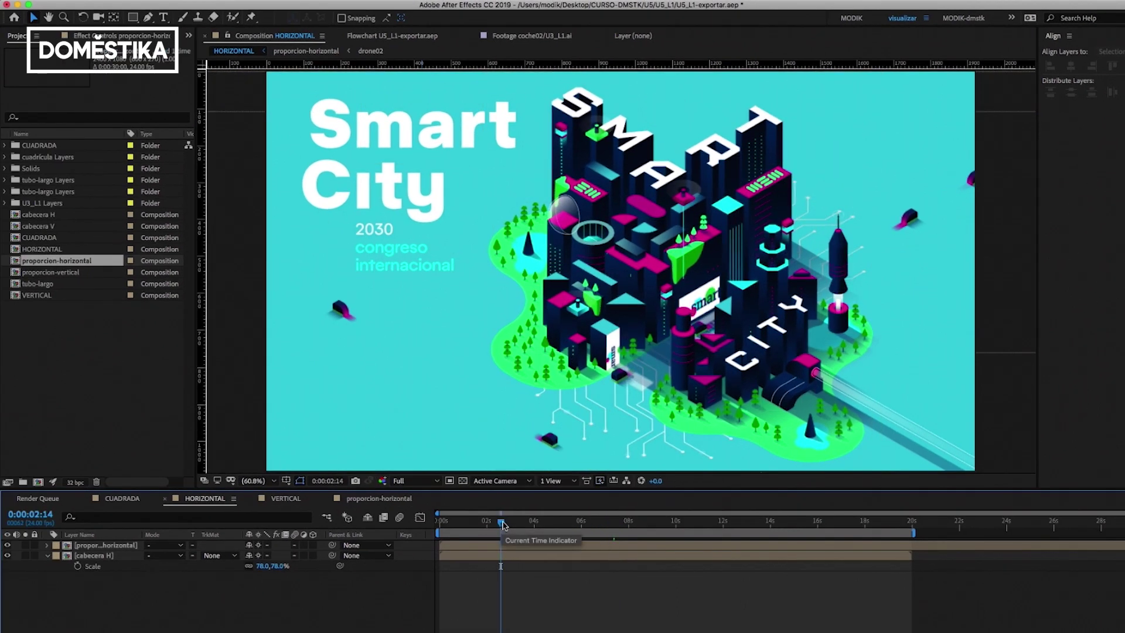
{"action": "left_click_drag", "start_coordinate": [502, 524], "coordinate": [511, 524]}
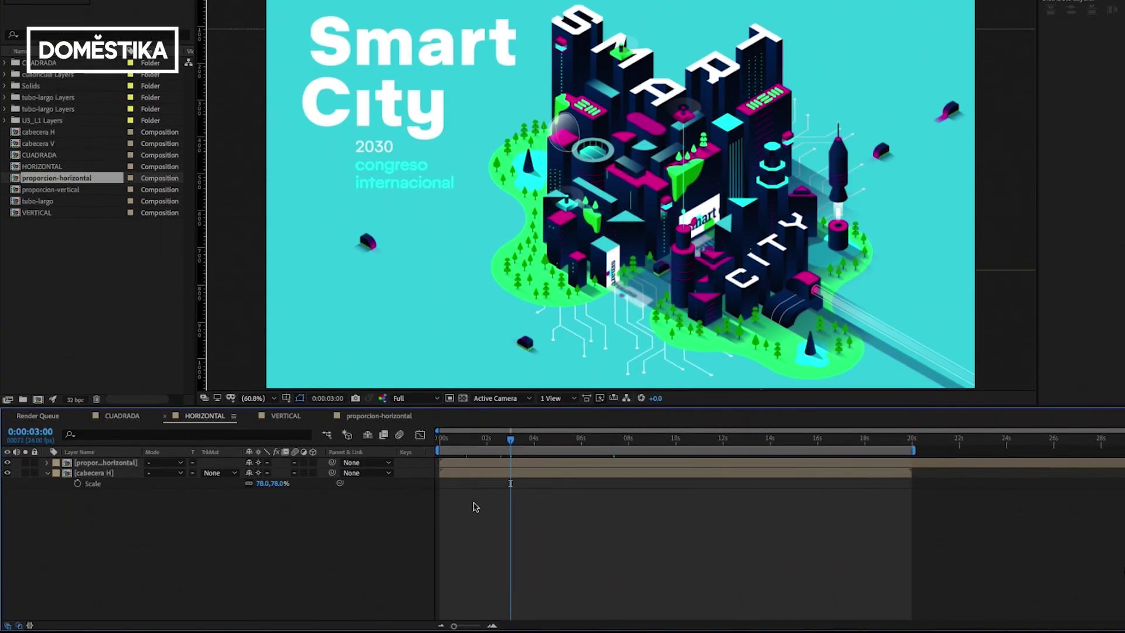
Add a new solid layer filled with the cyan sampled from the composition background.
{"action": "right_click", "coordinate": [475, 491]}
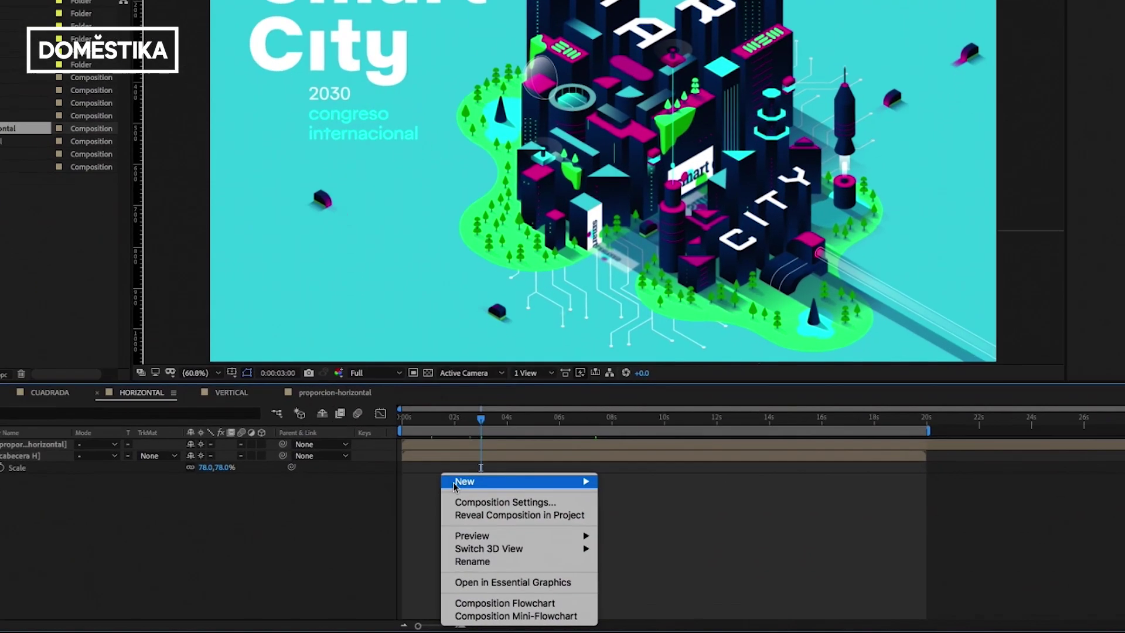
{"action": "mouse_move", "coordinate": [546, 500]}
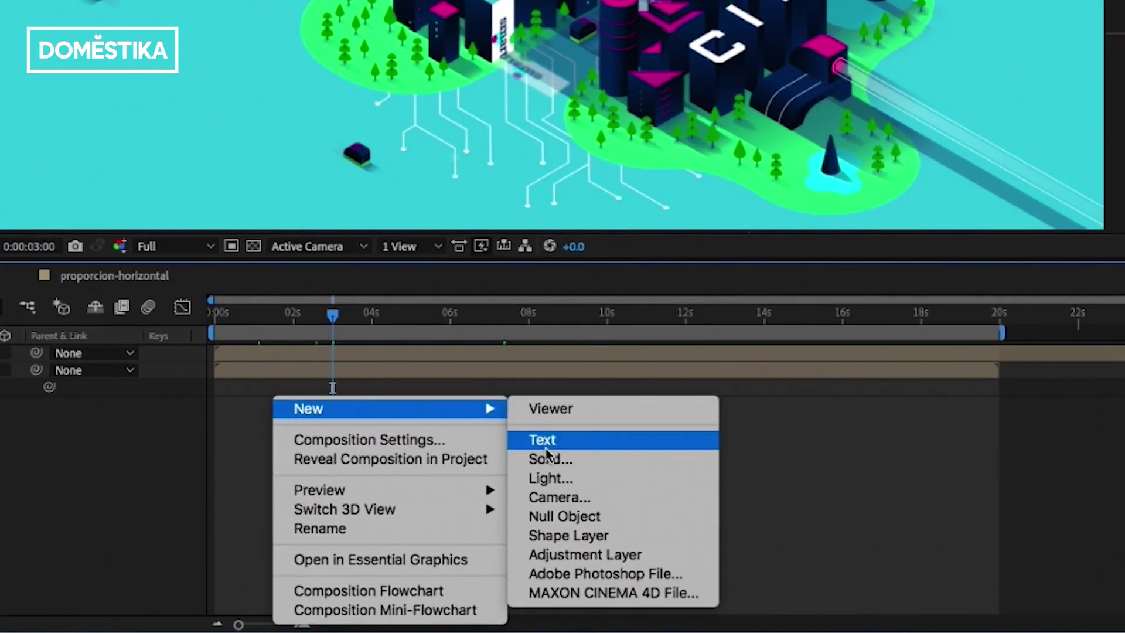
{"action": "left_click", "coordinate": [544, 459]}
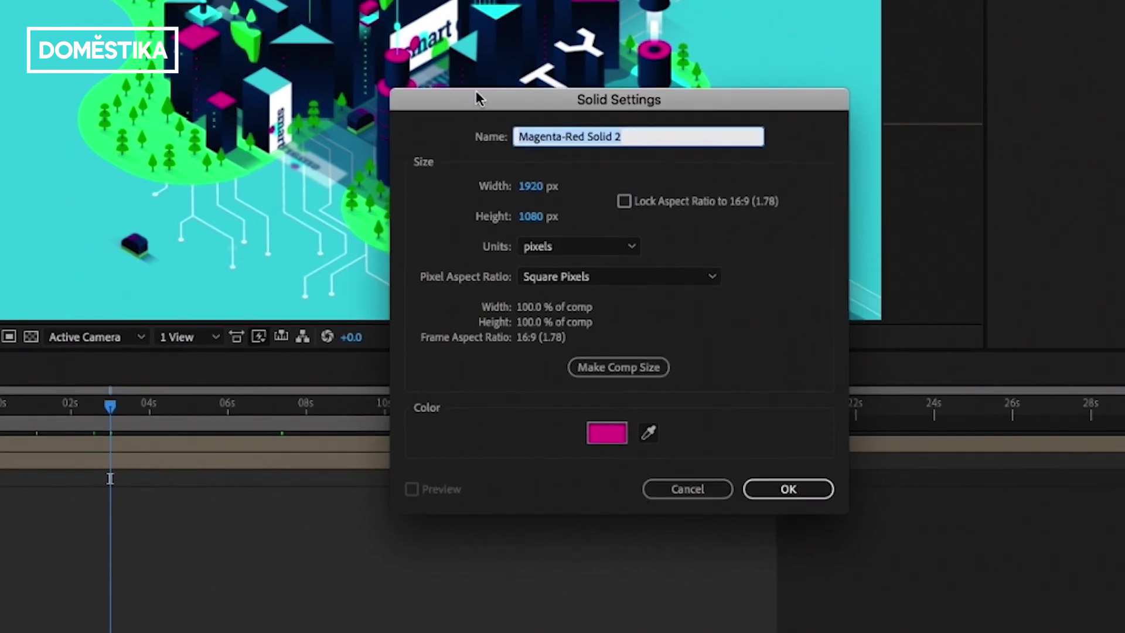
{"action": "left_click_drag", "start_coordinate": [482, 102], "coordinate": [314, 42]}
{"action": "left_click", "coordinate": [482, 374]}
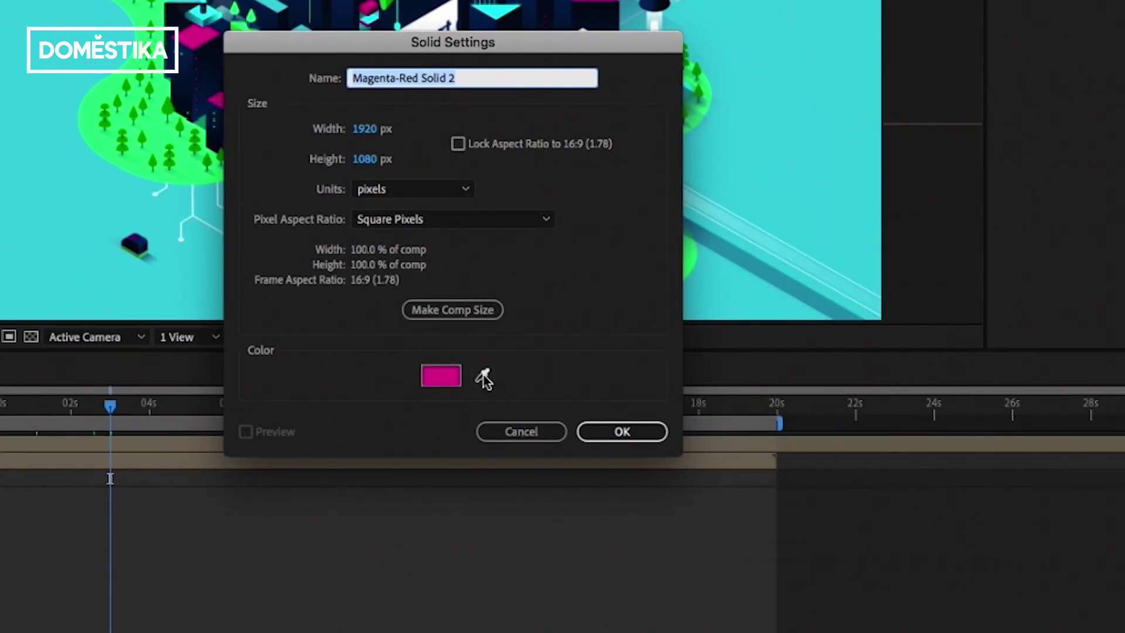
{"action": "left_click", "coordinate": [21, 240]}
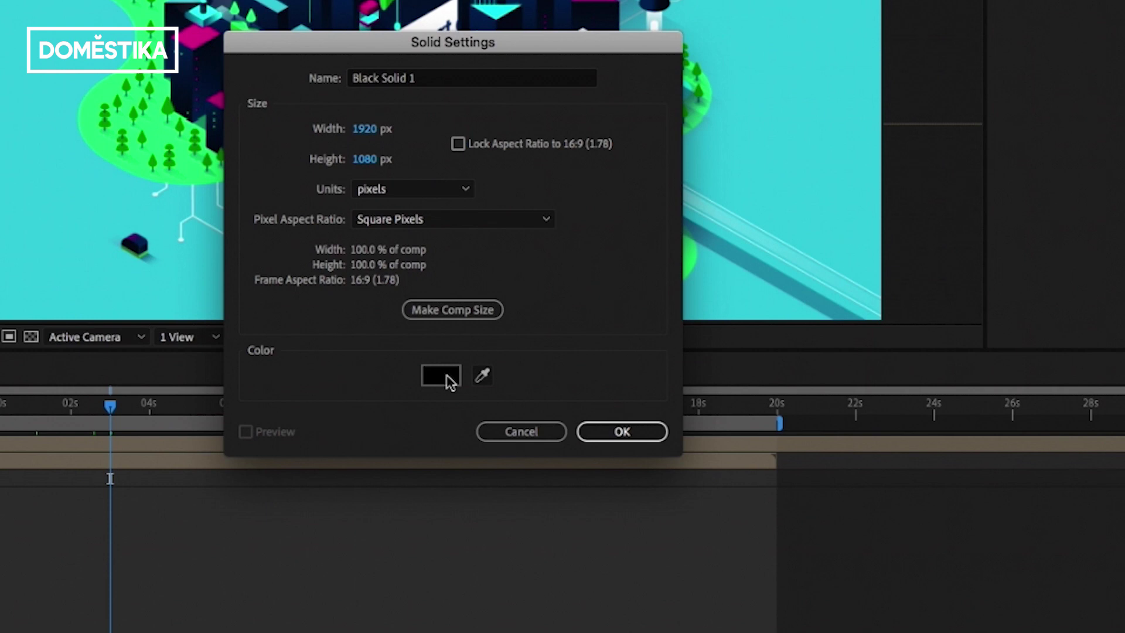
{"action": "left_click", "coordinate": [446, 375]}
{"action": "left_click", "coordinate": [549, 596]}
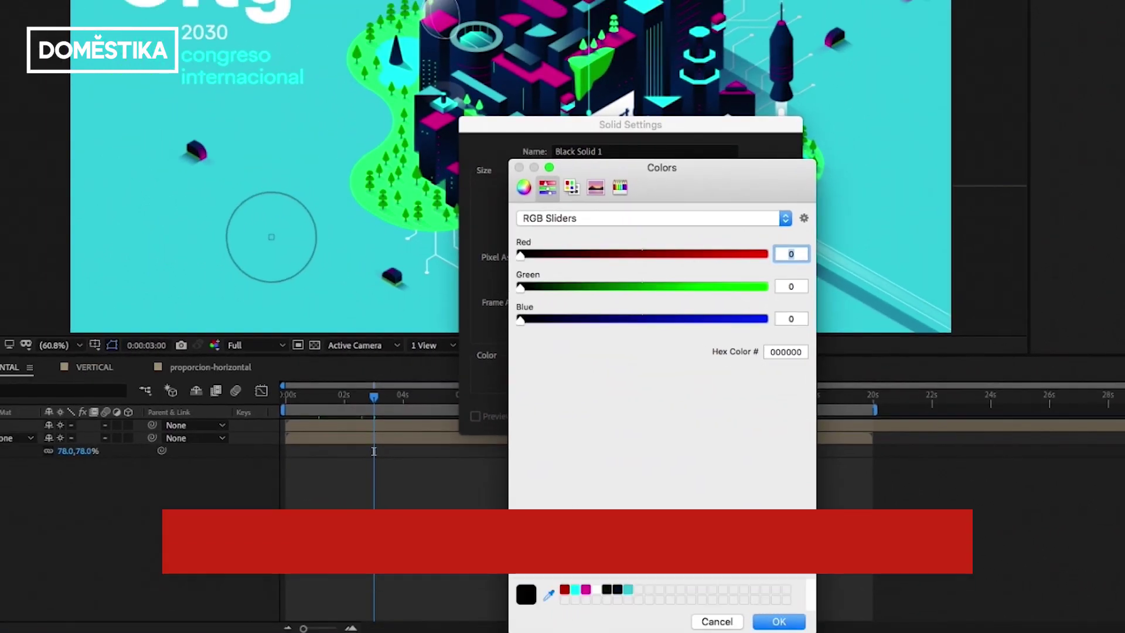
{"action": "left_click", "coordinate": [252, 238]}
{"action": "left_click", "coordinate": [779, 621]}
{"action": "left_click", "coordinate": [758, 417]}
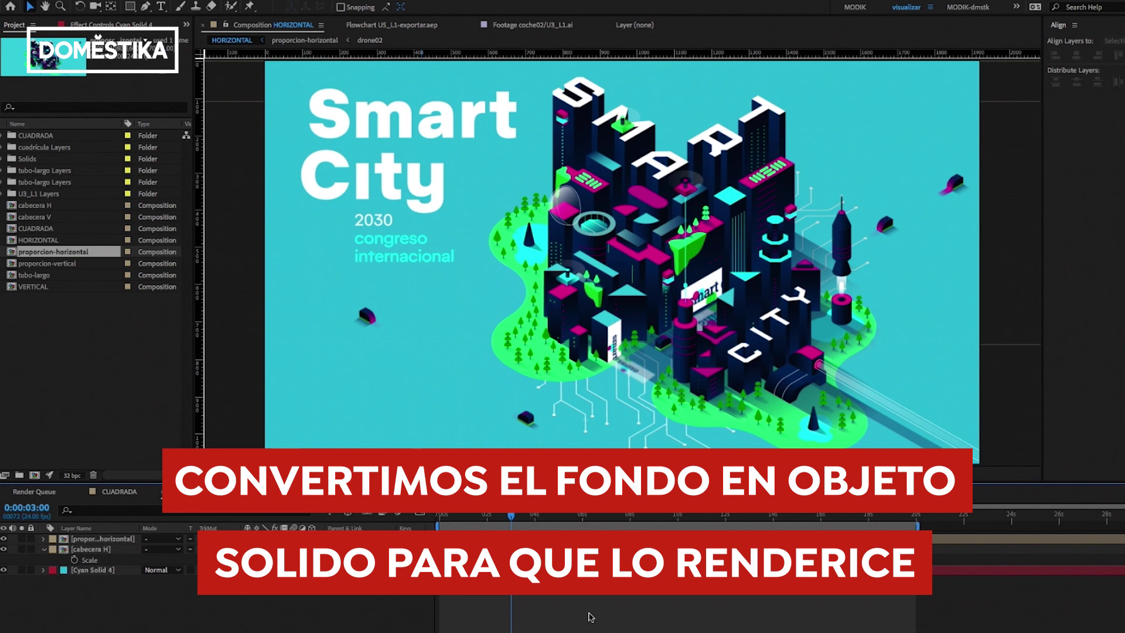
Review the HORIZONTAL Composition Settings and close them unchanged.
{"action": "right_click", "coordinate": [590, 616]}
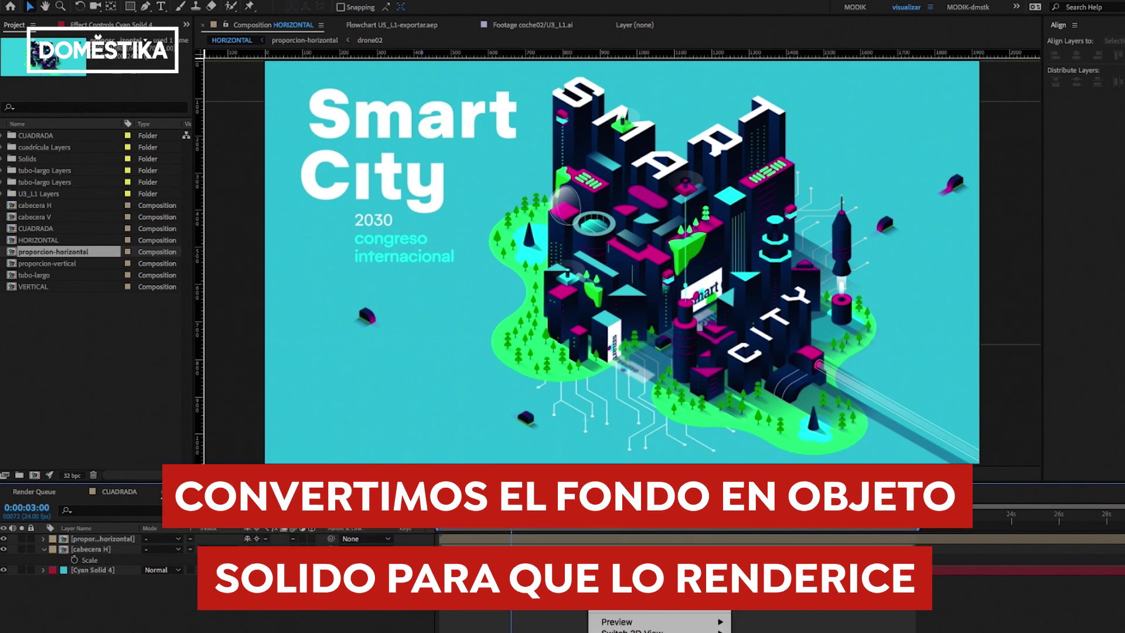
{"action": "left_click", "coordinate": [625, 591]}
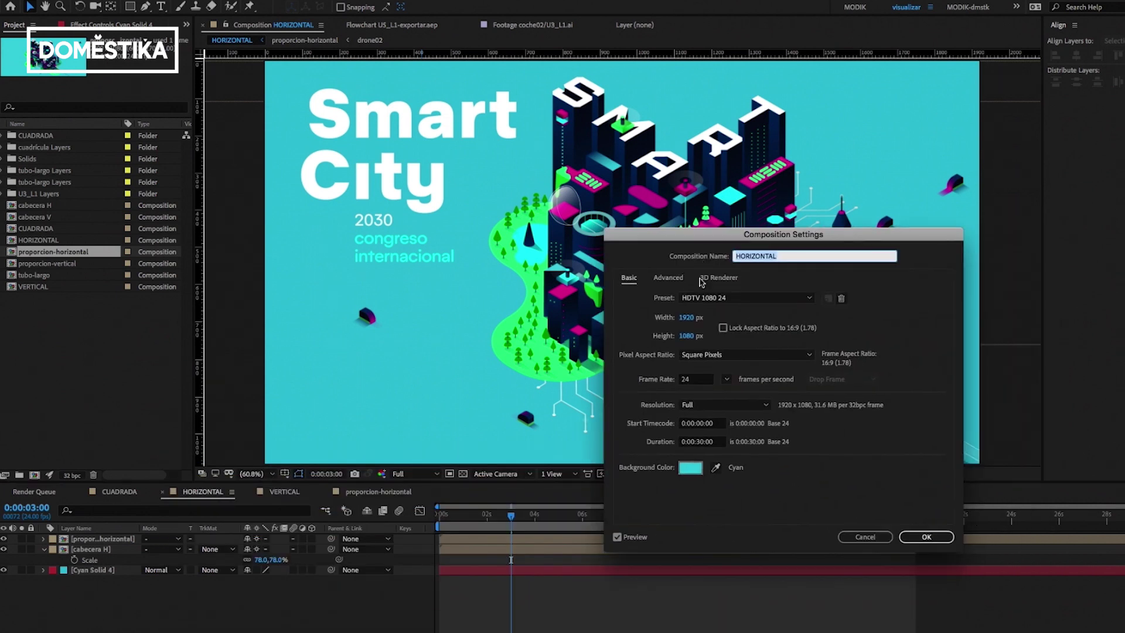
{"action": "left_click", "coordinate": [938, 540]}
With Cyan Solid 4 selected, add HORIZONTAL to the Adobe Media Encoder queue.
{"action": "left_click", "coordinate": [557, 569]}
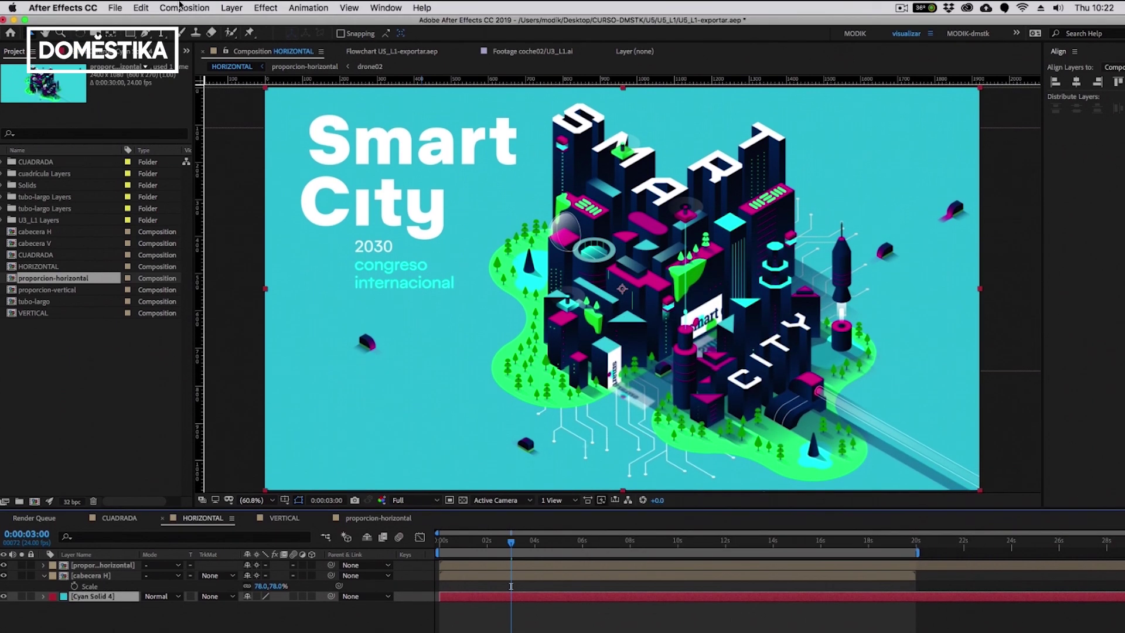
{"action": "left_click", "coordinate": [185, 8]}
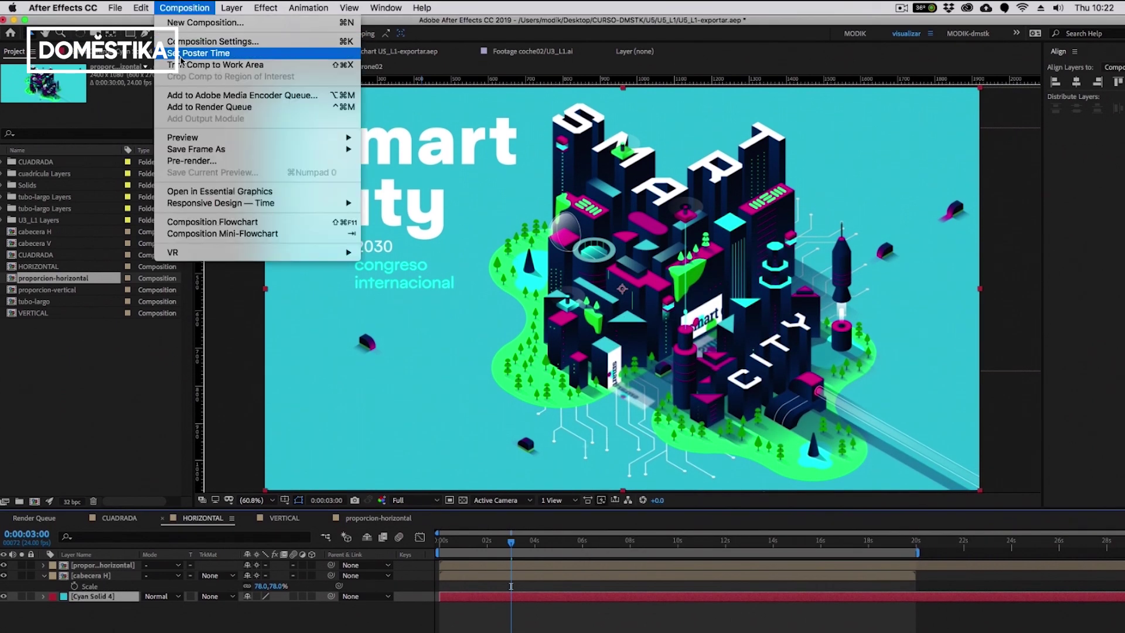
{"action": "left_click", "coordinate": [185, 96]}
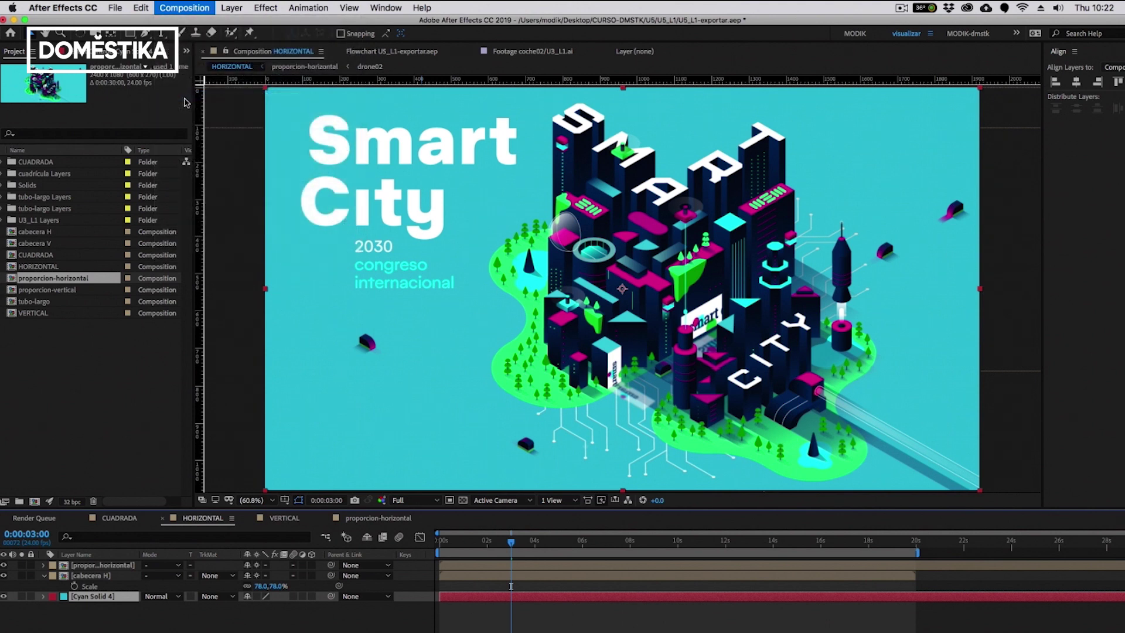
{"action": "key", "text": "super+Tab"}
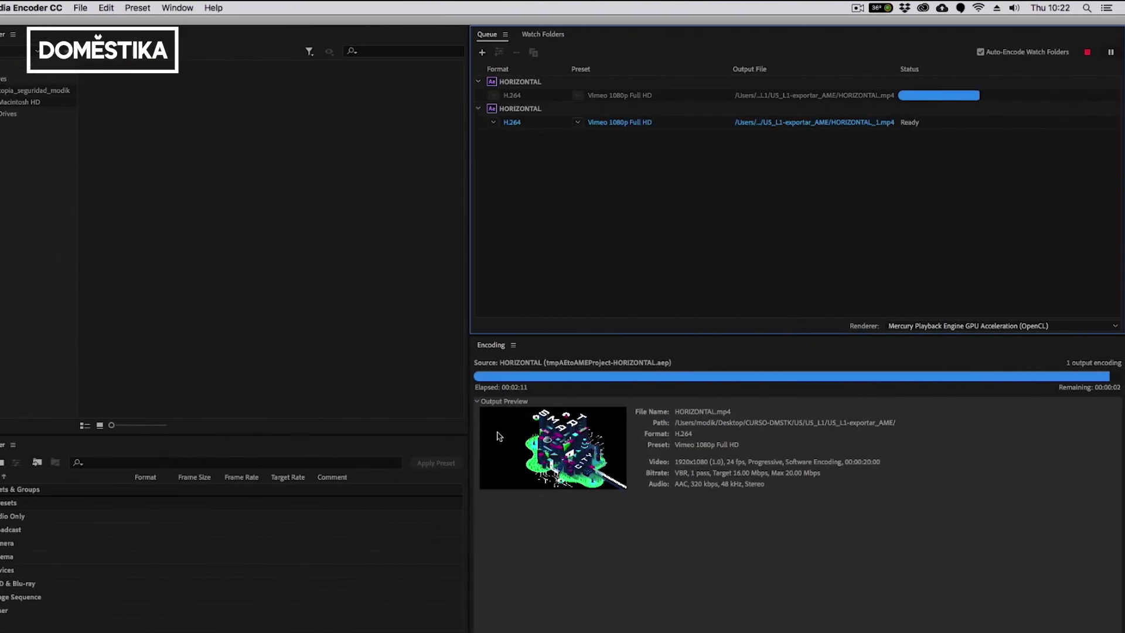
Let the second HORIZONTAL job encode to HORIZONTAL_1.mp4 and confirm both jobs show Done.
{"action": "left_click", "coordinate": [534, 112]}
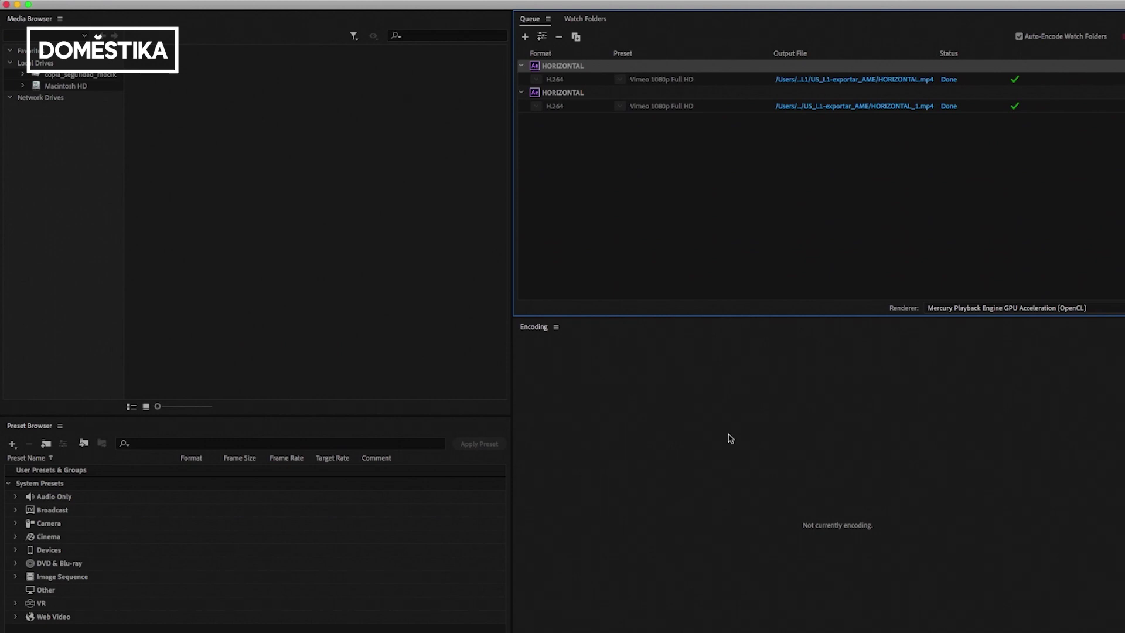
{"action": "left_click", "coordinate": [591, 95]}
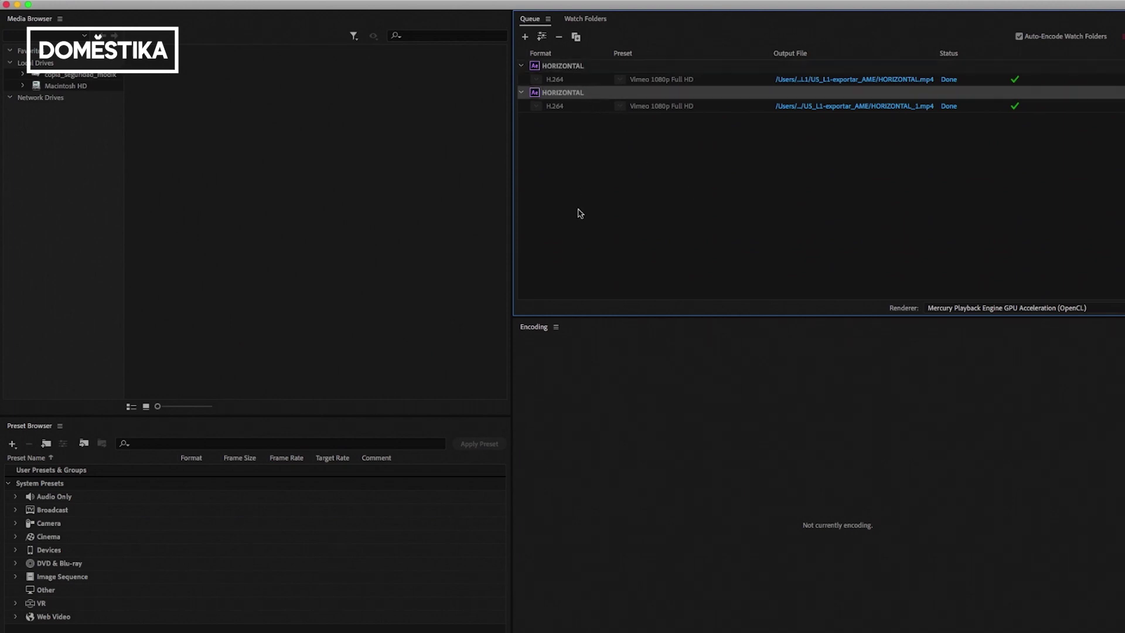